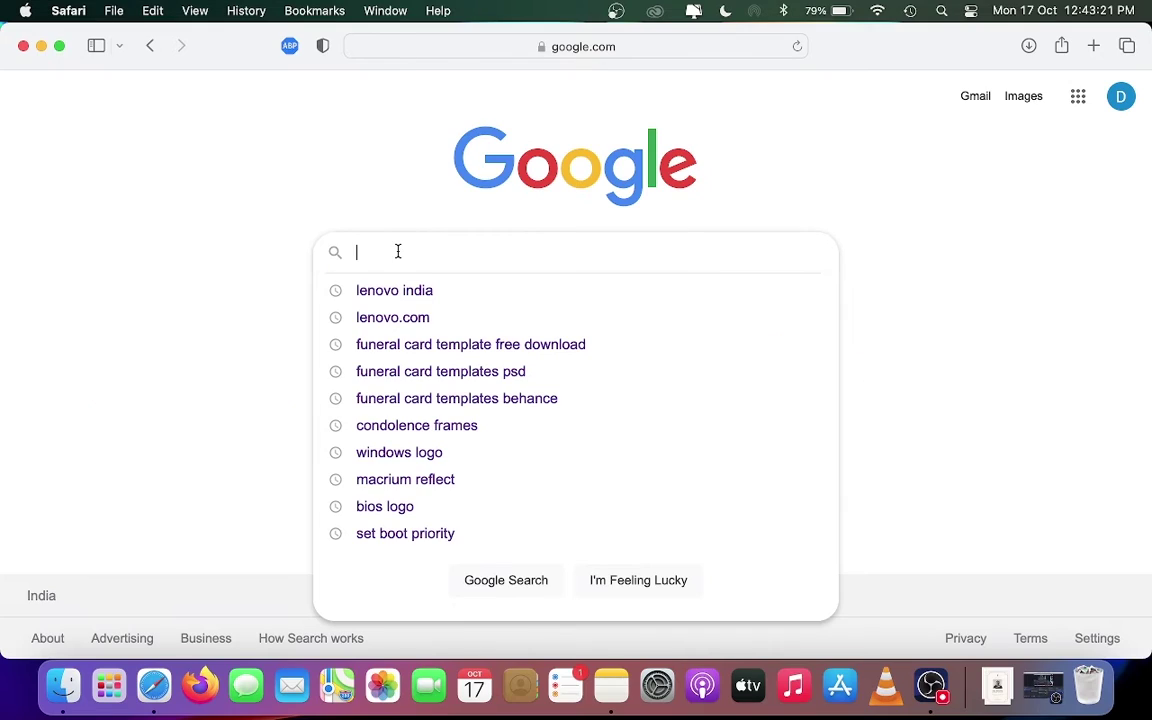
Step: Search for 'lenovo india' and go to the Lenovo India My account sign-in page
{"action": "key", "text": "Down"}
{"action": "key", "text": "Return"}
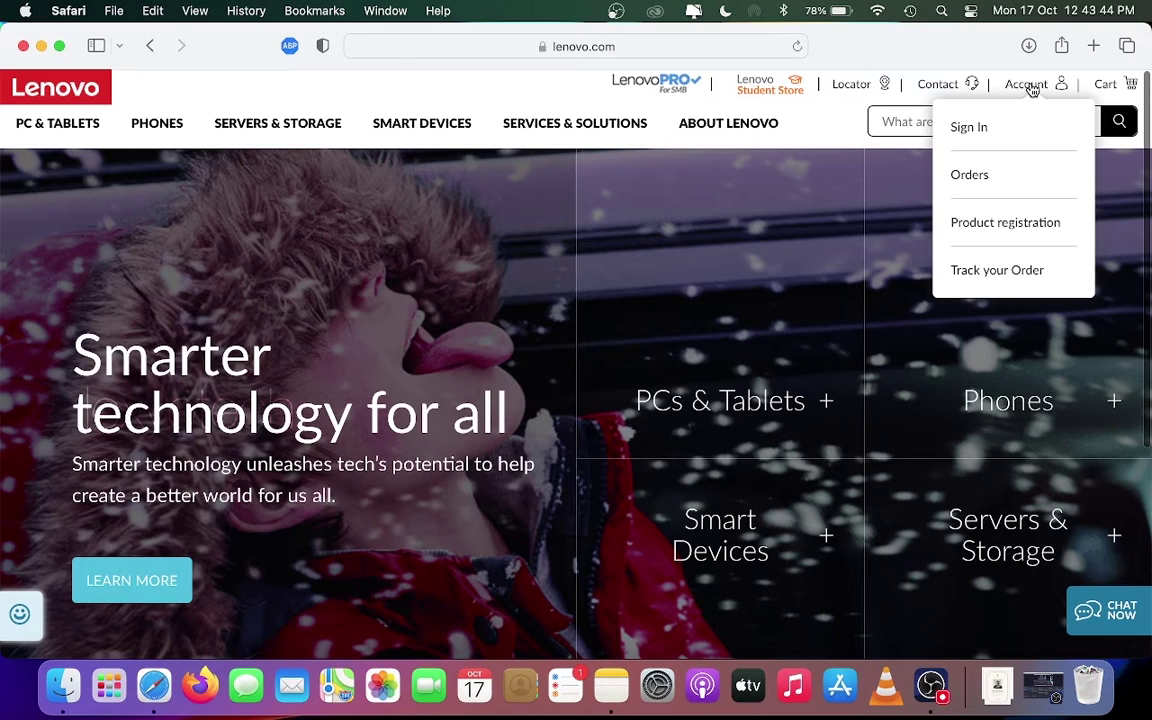
{"action": "mouse_move", "coordinate": [1034, 84]}
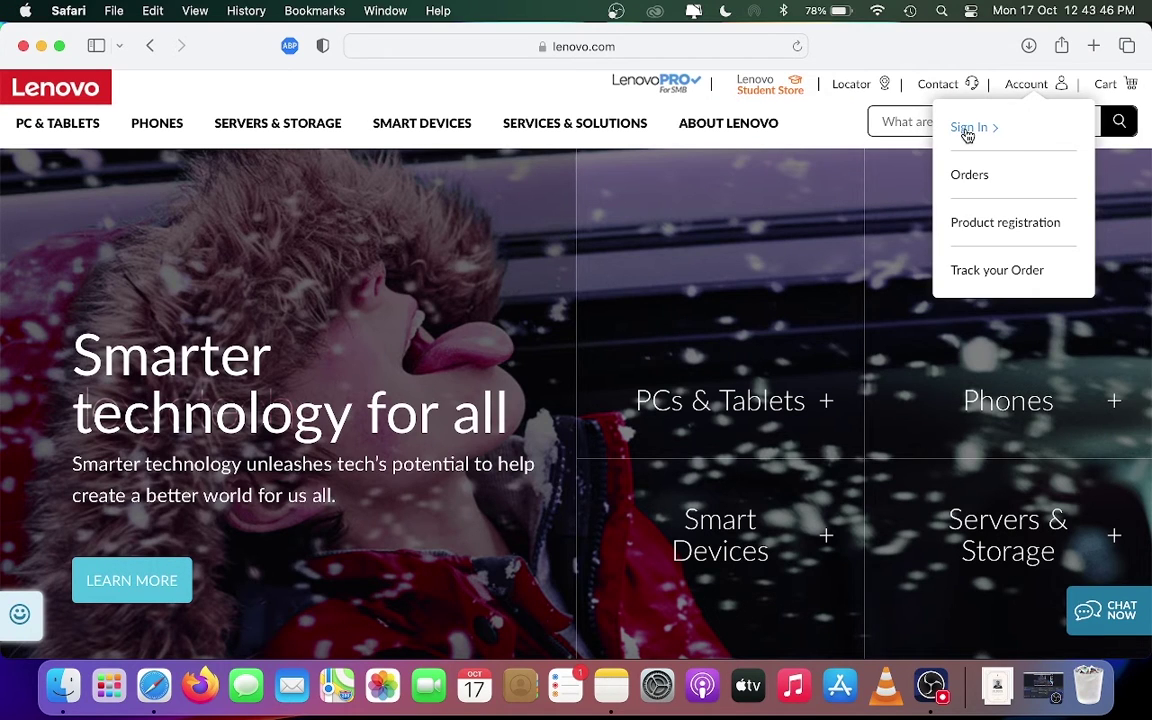
{"action": "left_click", "coordinate": [967, 130]}
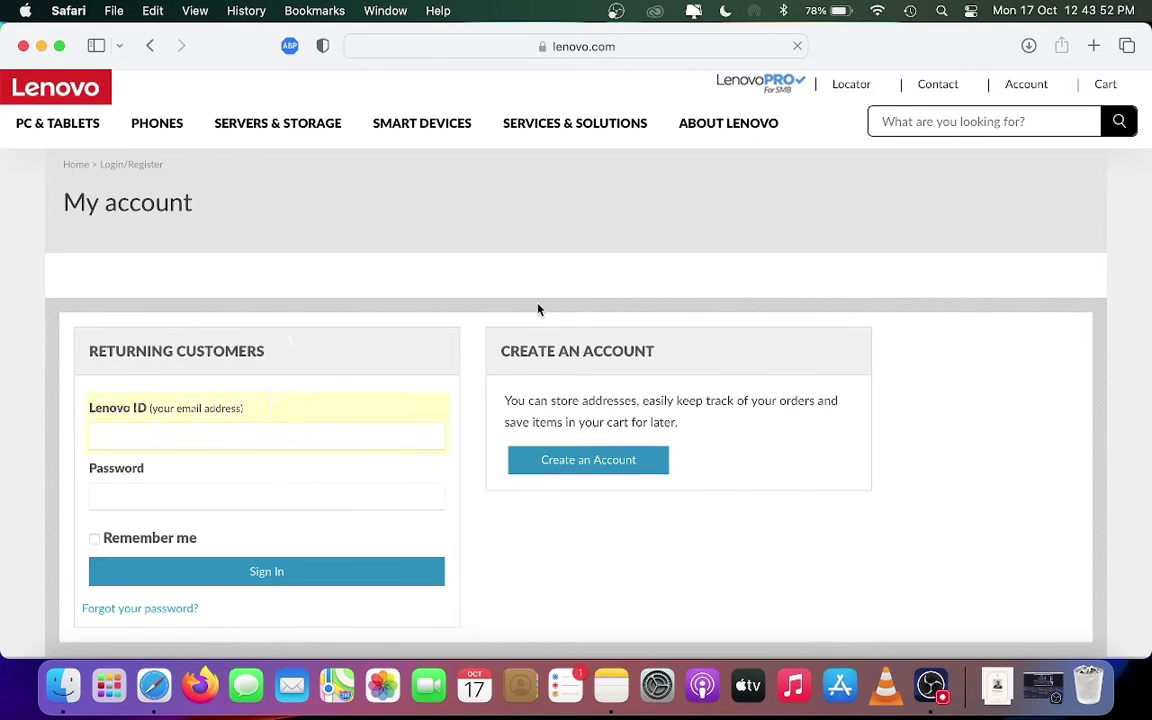
{"action": "scroll", "coordinate": [516, 323], "scroll_direction": "down", "scroll_amount": 3}
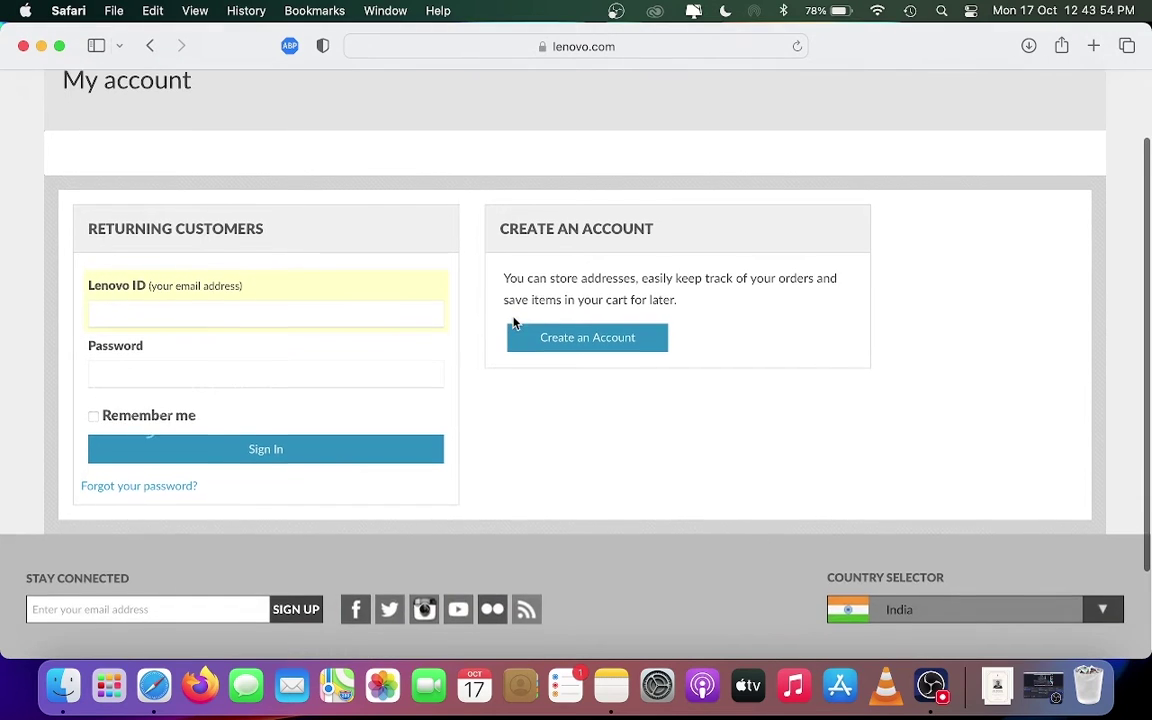
{"action": "scroll", "coordinate": [513, 323], "scroll_direction": "up", "scroll_amount": 2}
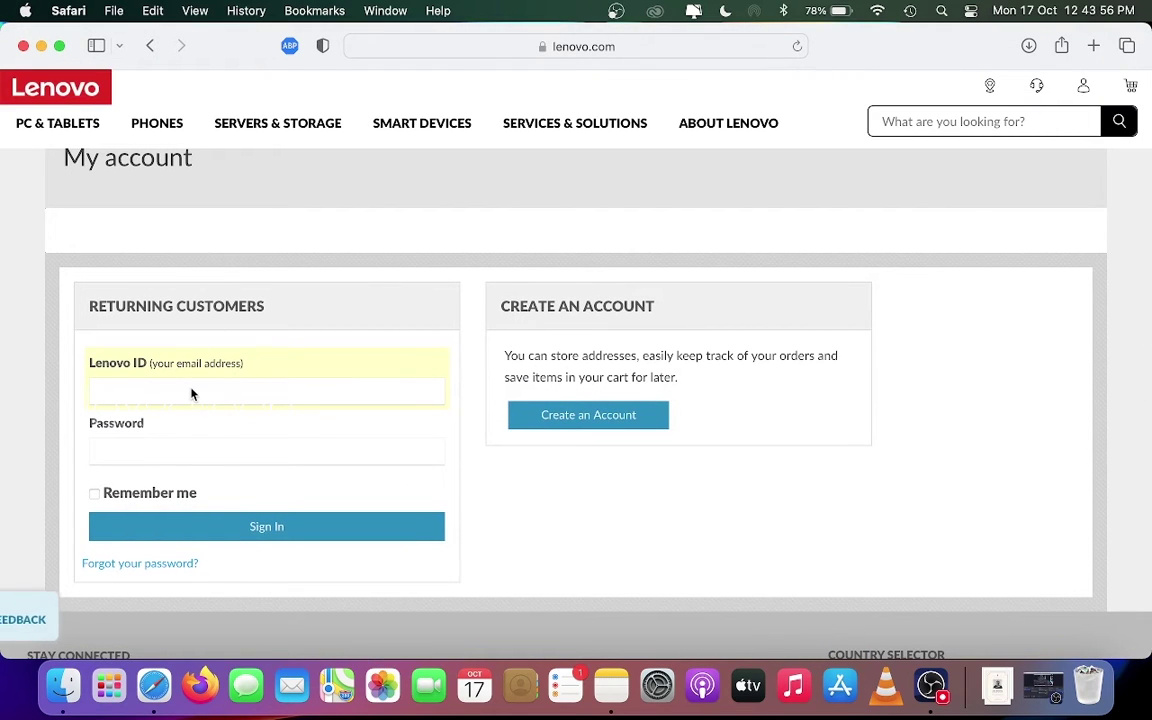
{"action": "left_click", "coordinate": [191, 388]}
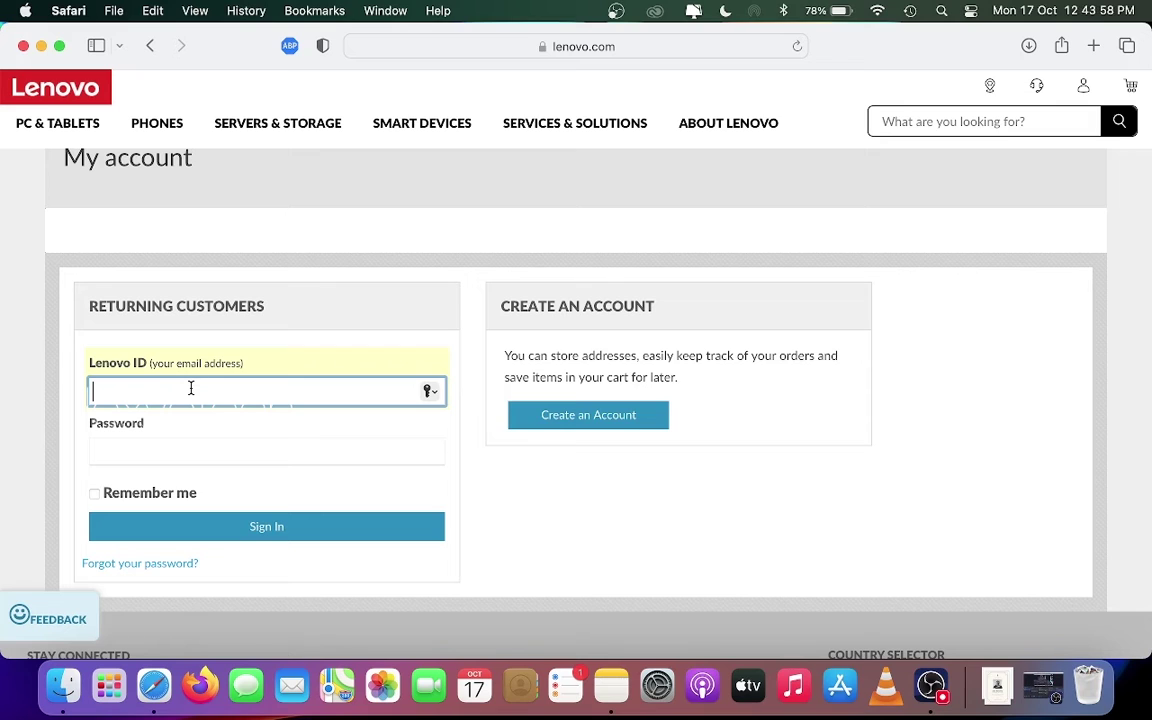
Step: Start a new Lenovo account and choose to set your own password
{"action": "left_click", "coordinate": [576, 426]}
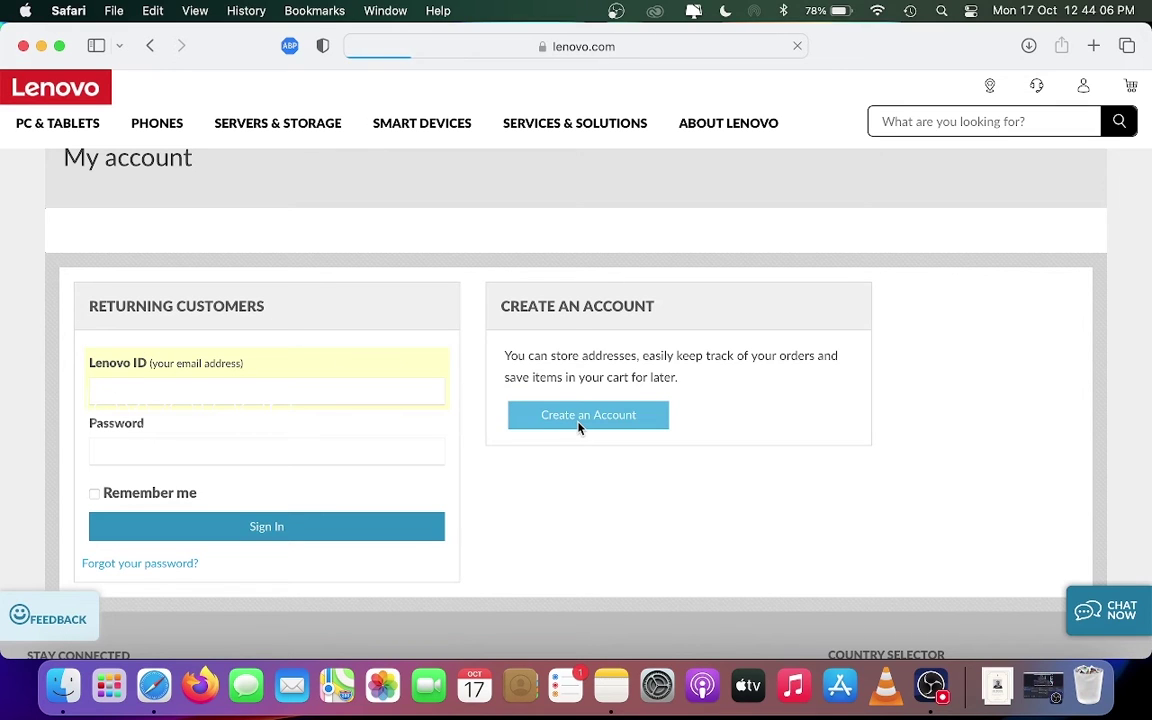
{"action": "scroll", "coordinate": [577, 428], "scroll_direction": "down", "scroll_amount": 5}
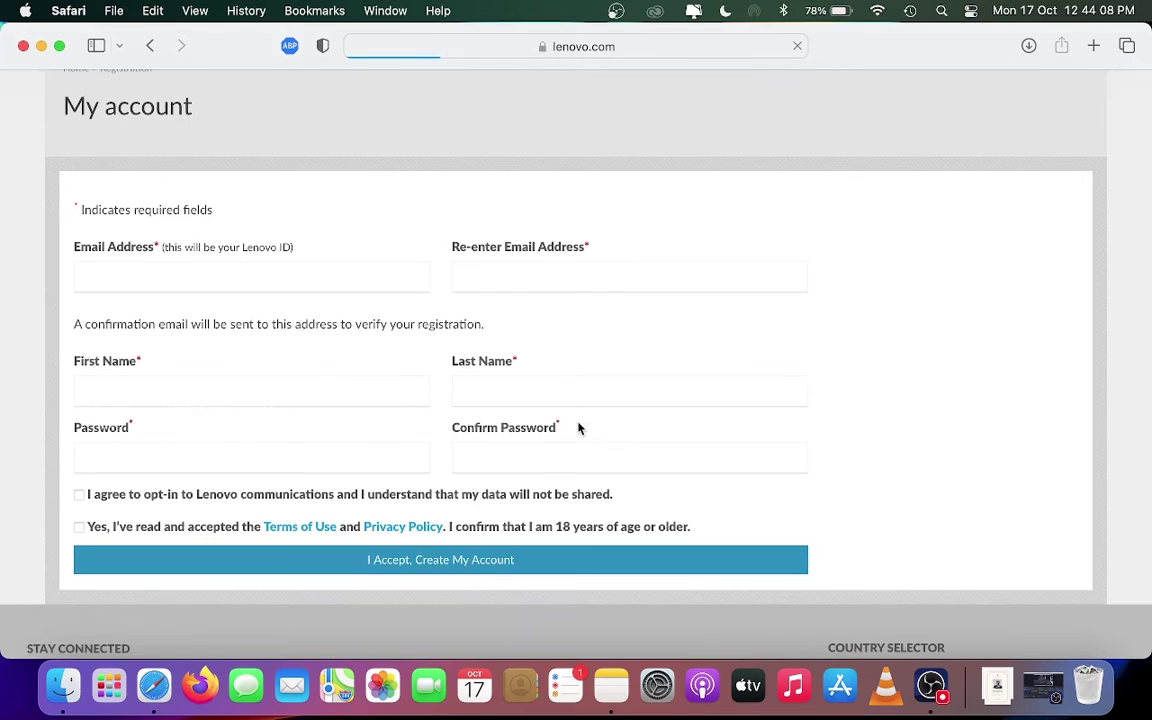
{"action": "scroll", "coordinate": [577, 428], "scroll_direction": "up", "scroll_amount": 1}
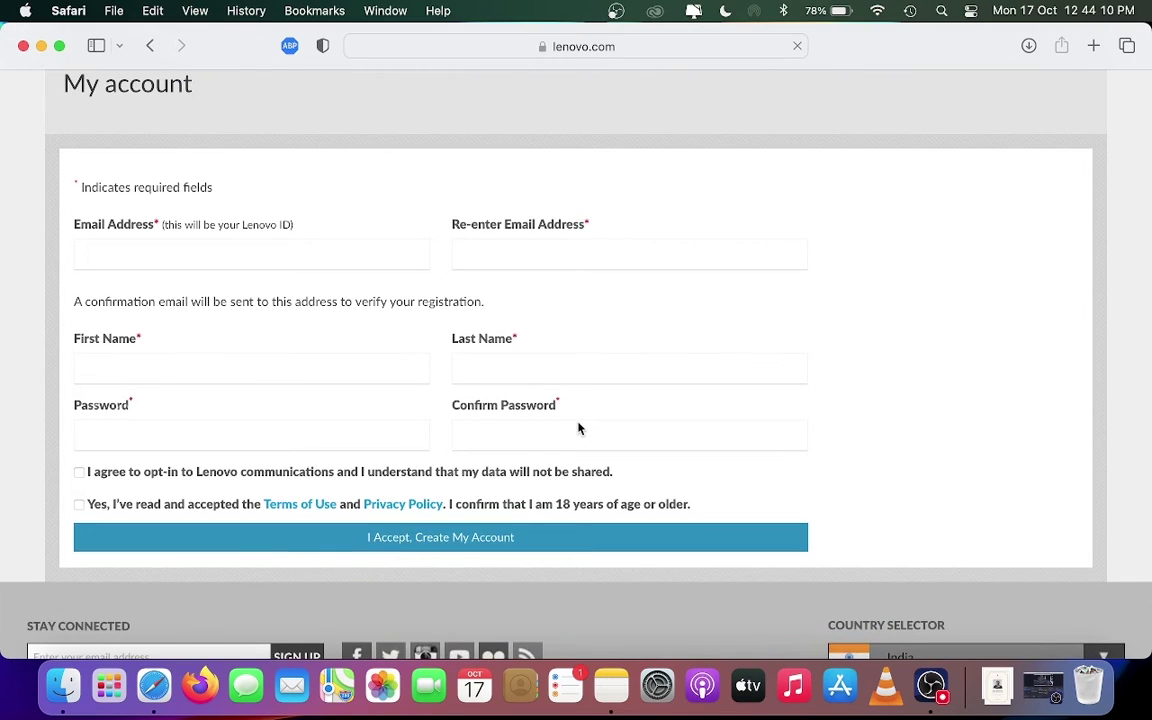
{"action": "left_click", "coordinate": [577, 428]}
{"action": "left_click", "coordinate": [514, 581]}
Step: Enter and confirm the account password, accept Lenovo communications, and submit the registration
{"action": "left_click", "coordinate": [577, 472]}
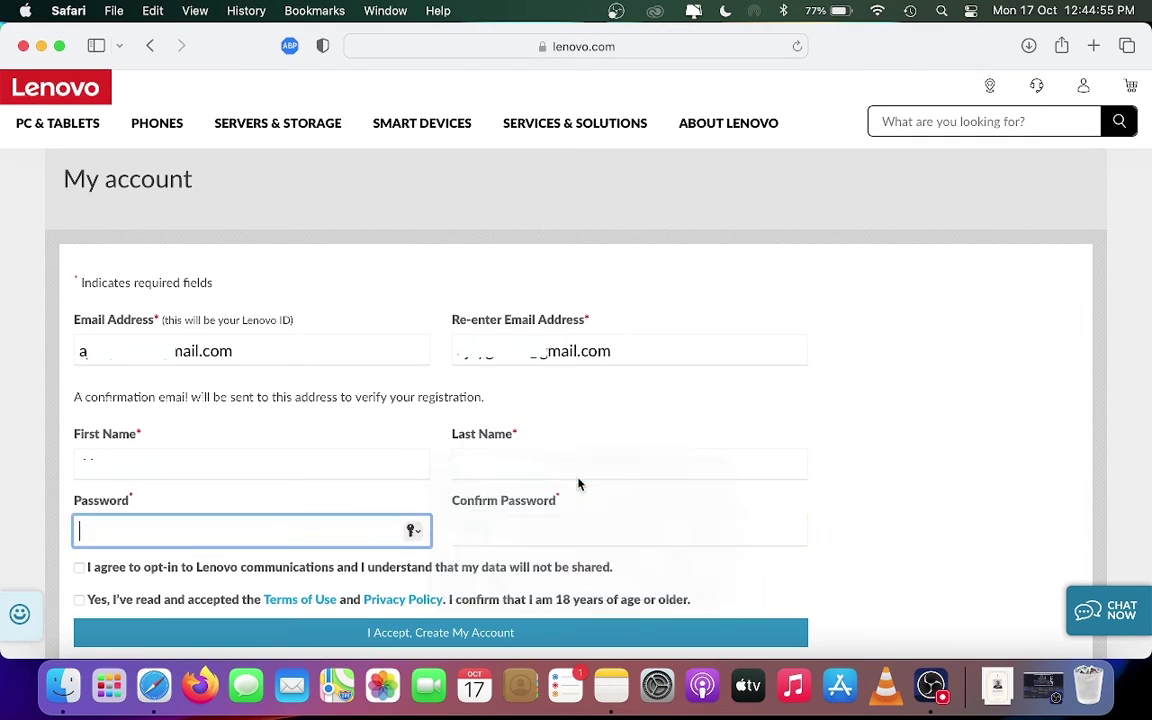
{"action": "type", "text": "•••••••••"}
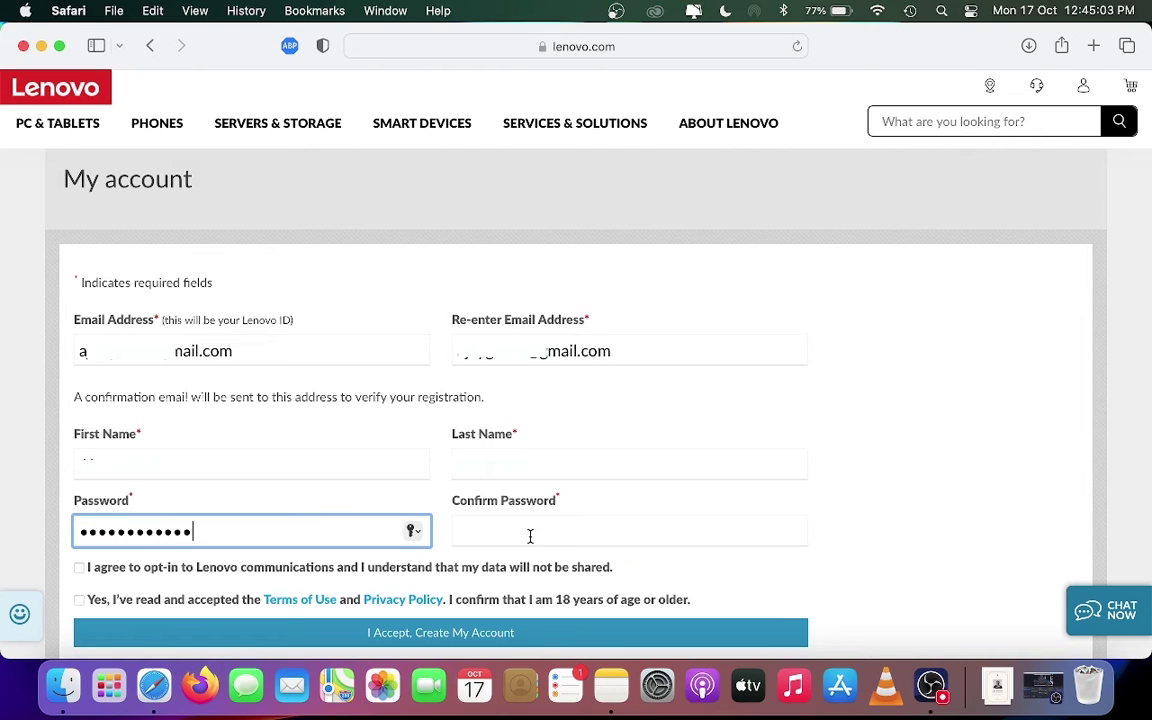
{"action": "type", "text": "•••"}
{"action": "left_click", "coordinate": [527, 533]}
{"action": "type", "text": "••••••••••"}
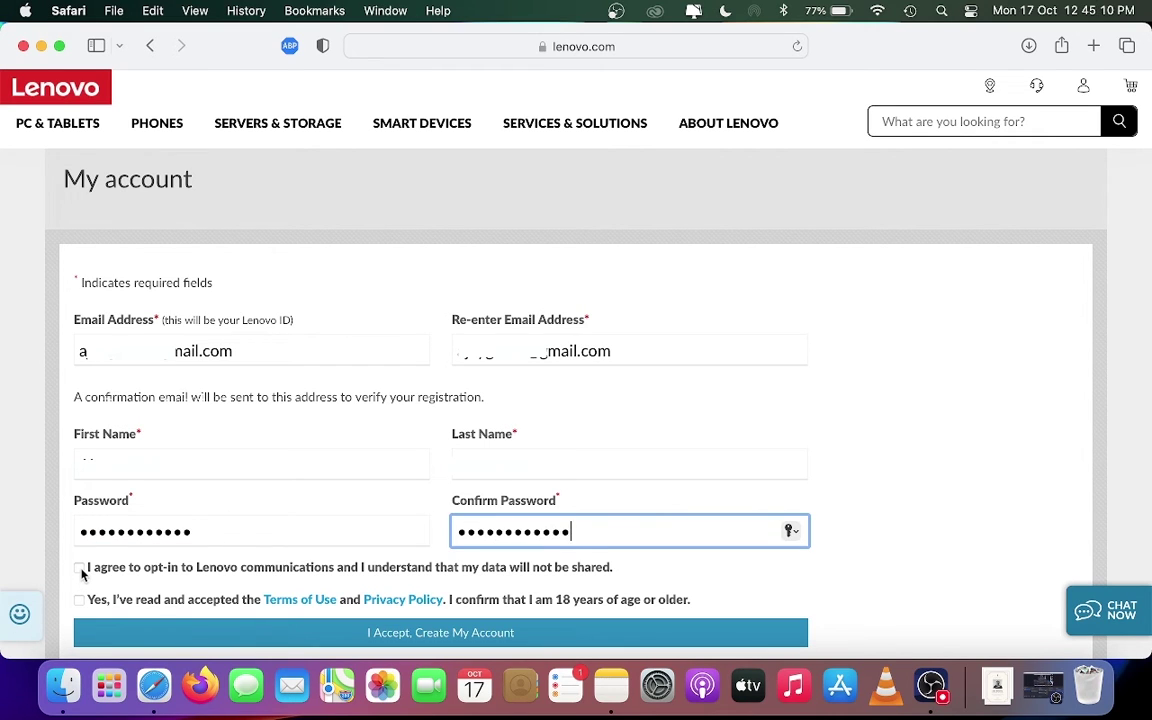
{"action": "left_click", "coordinate": [81, 570]}
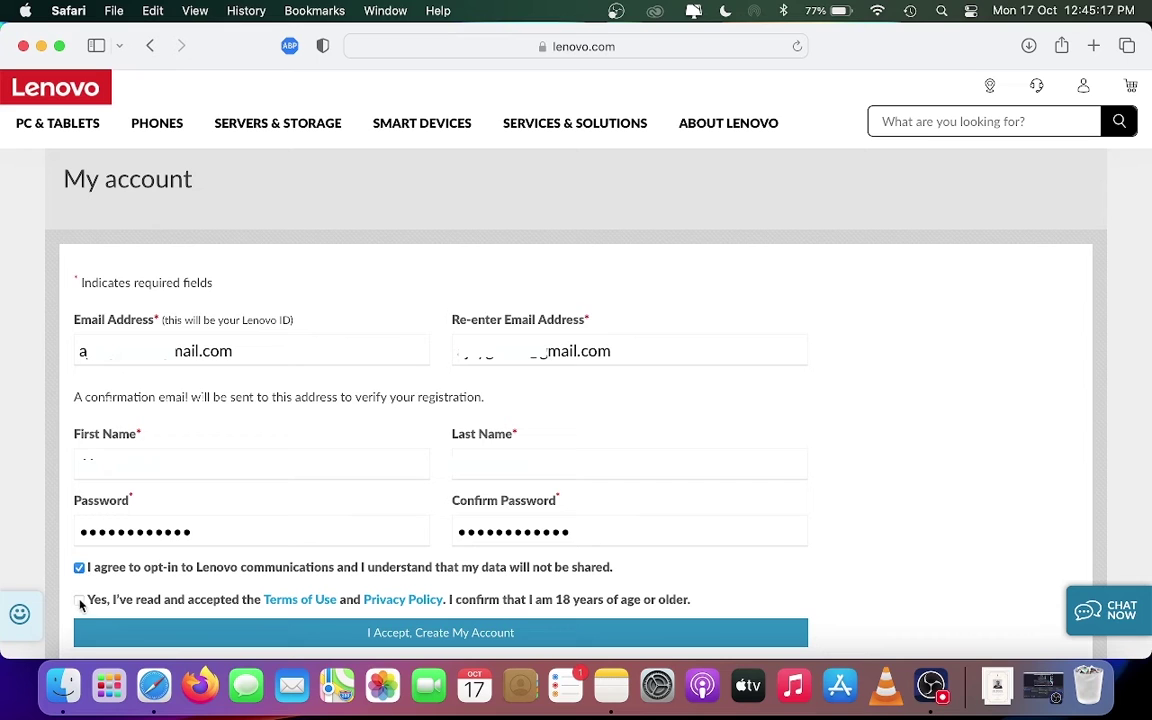
{"action": "left_click", "coordinate": [443, 633]}
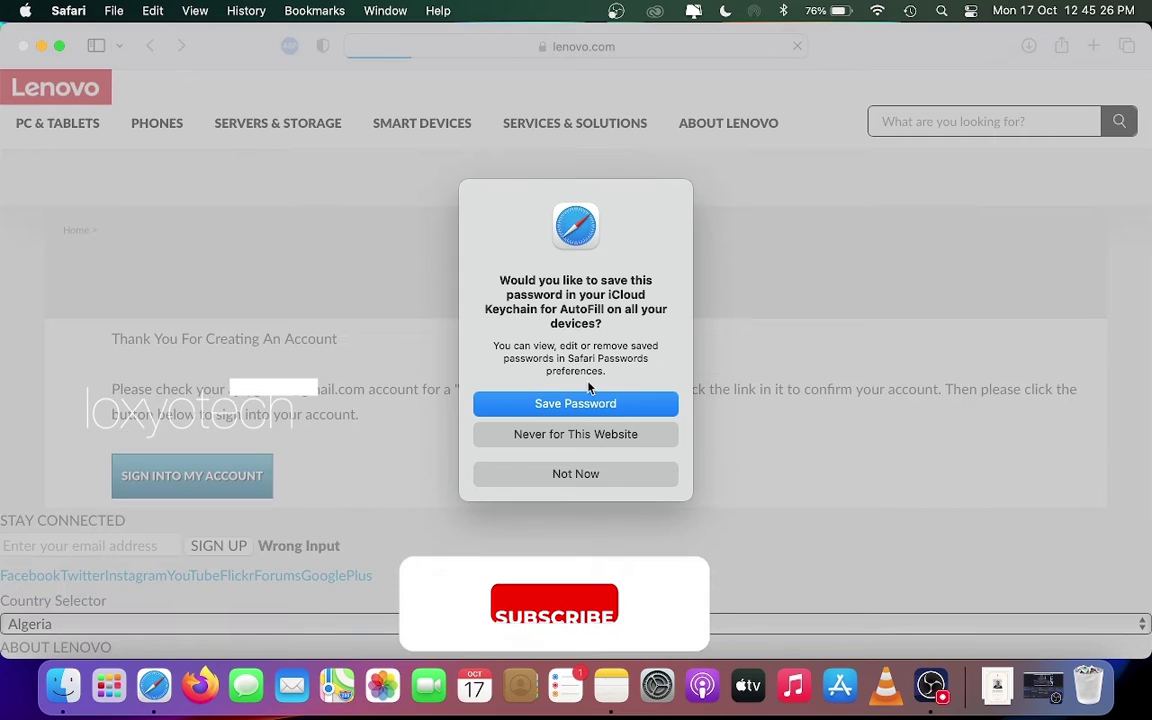
Step: Save the password in Safari, then activate the account from the Welcome to Lenovo ID email
{"action": "left_click", "coordinate": [575, 405]}
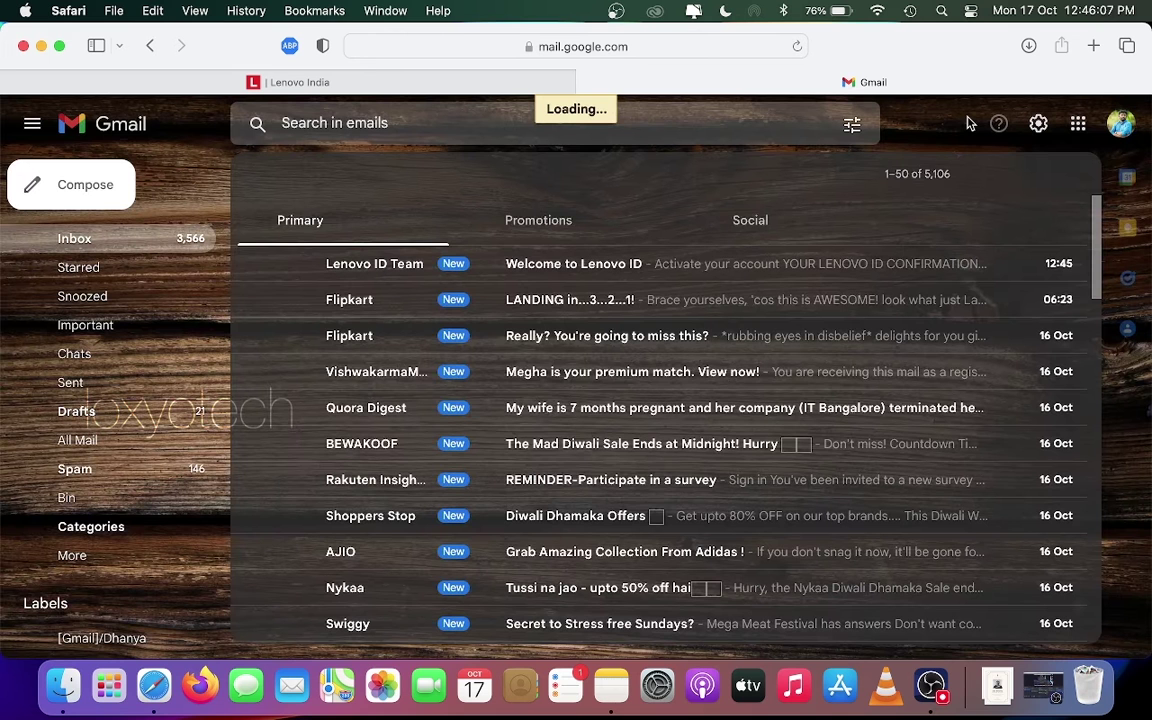
{"action": "left_click", "coordinate": [565, 263]}
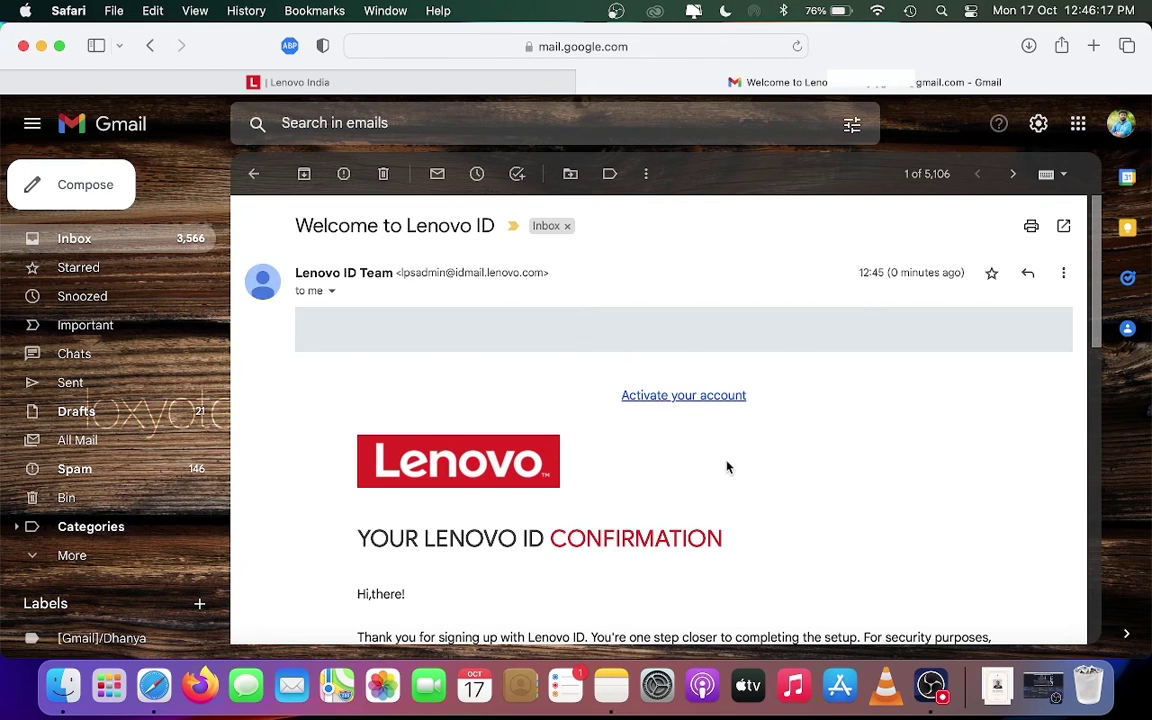
{"action": "scroll", "coordinate": [727, 467], "scroll_direction": "down", "scroll_amount": 10}
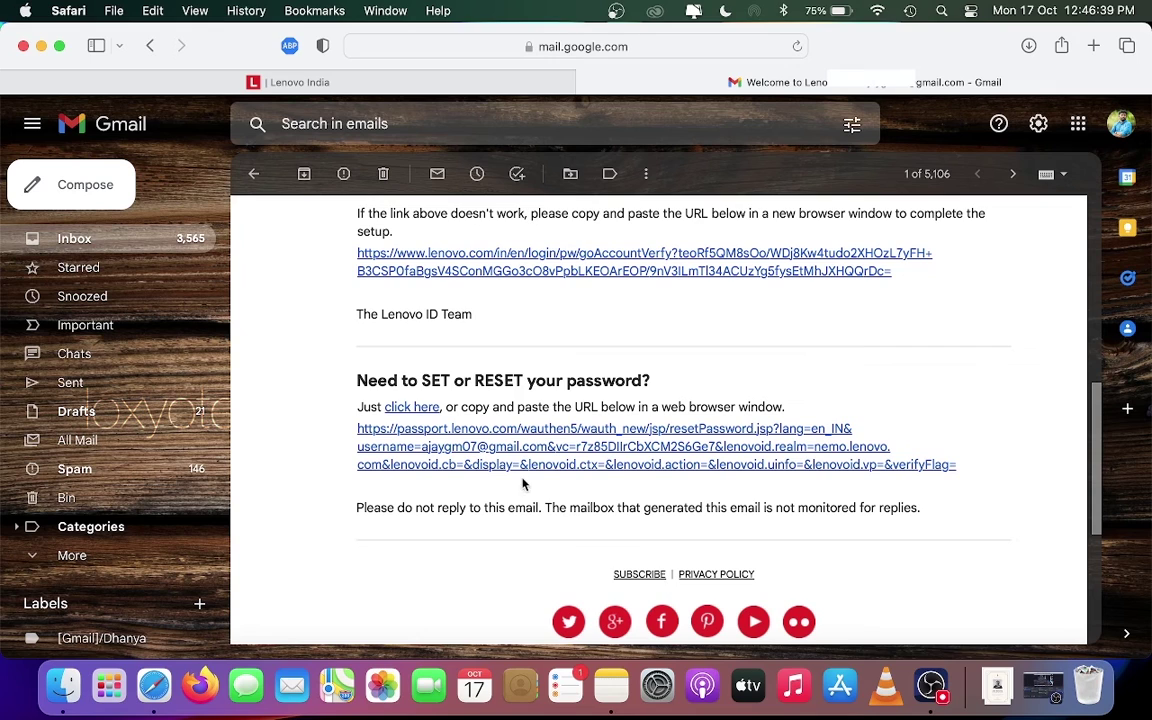
{"action": "scroll", "coordinate": [645, 400], "scroll_direction": "up", "scroll_amount": 10}
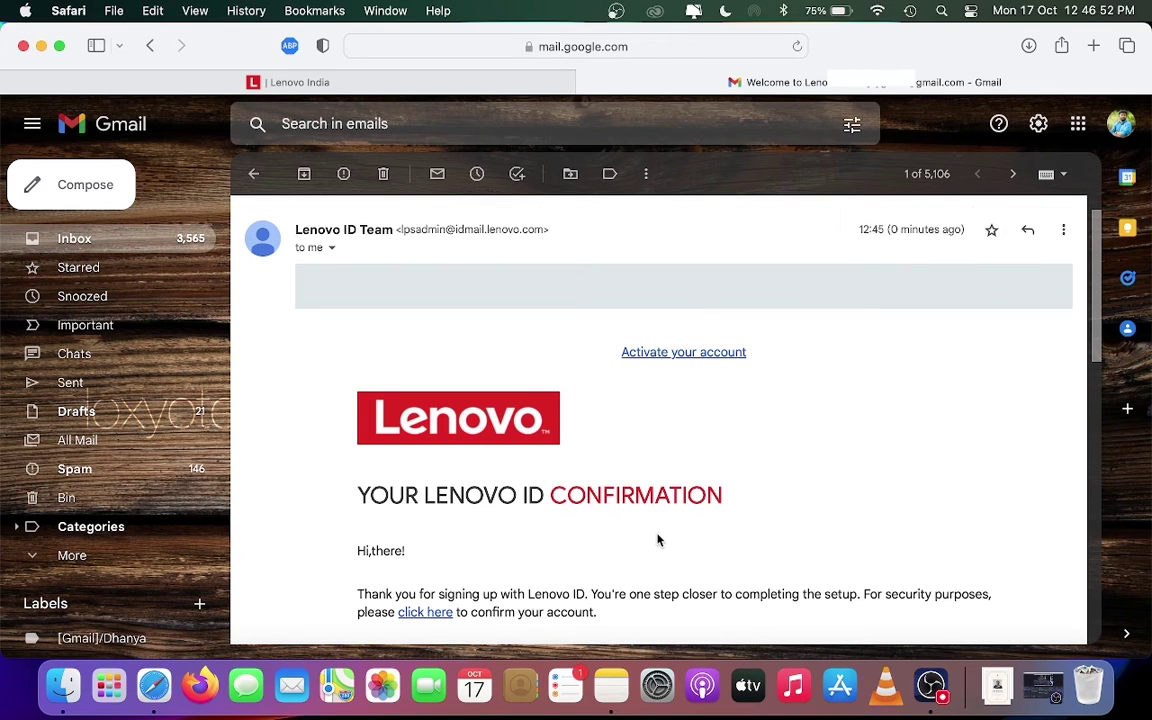
{"action": "left_click", "coordinate": [669, 354]}
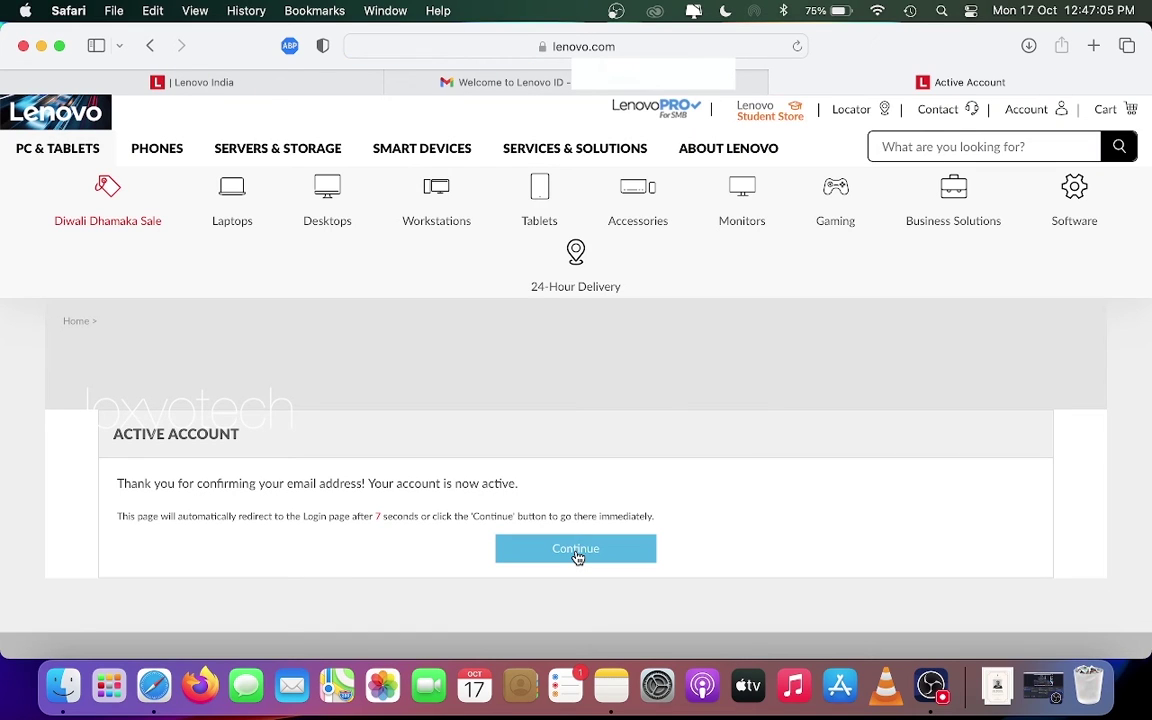
Step: Sign in to the new Lenovo account with the saved credentials
{"action": "left_click", "coordinate": [576, 550]}
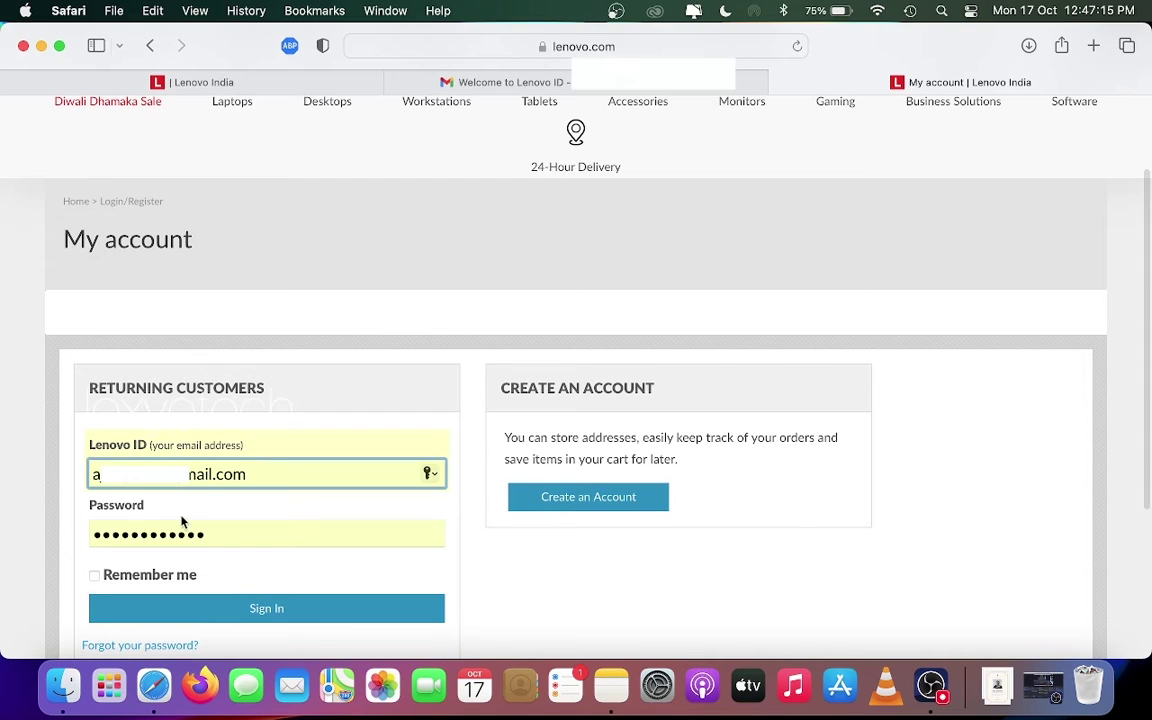
{"action": "left_click", "coordinate": [95, 575]}
{"action": "left_click", "coordinate": [231, 608]}
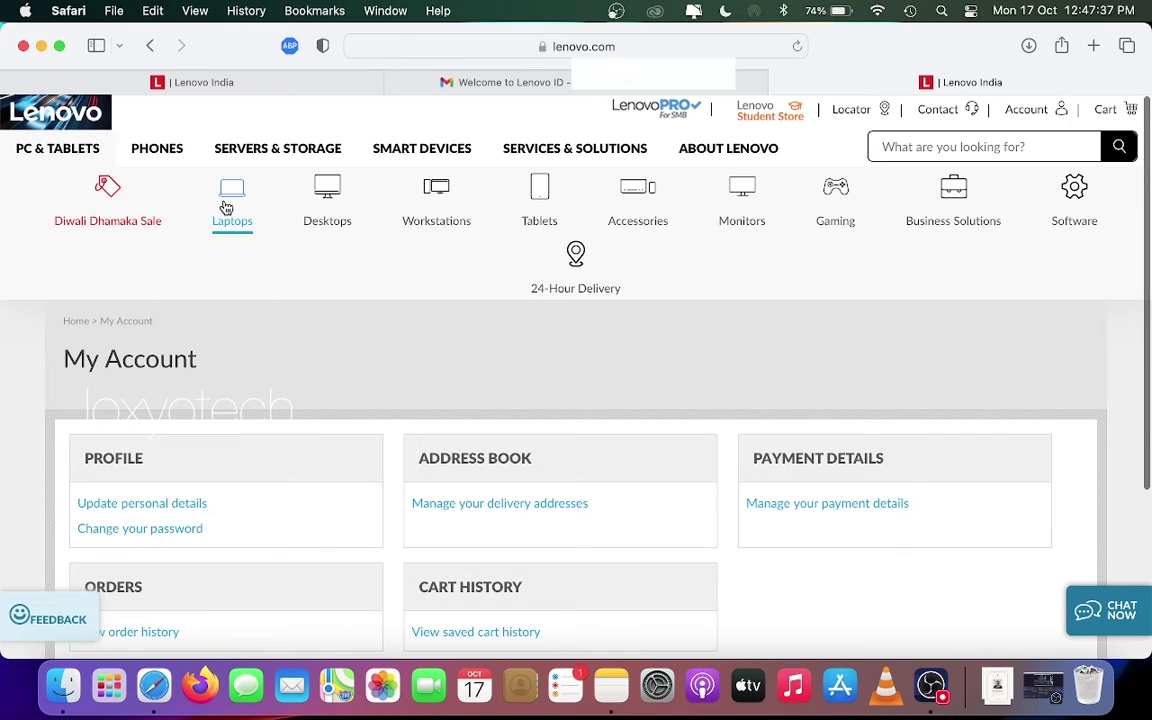
{"action": "mouse_move", "coordinate": [232, 203]}
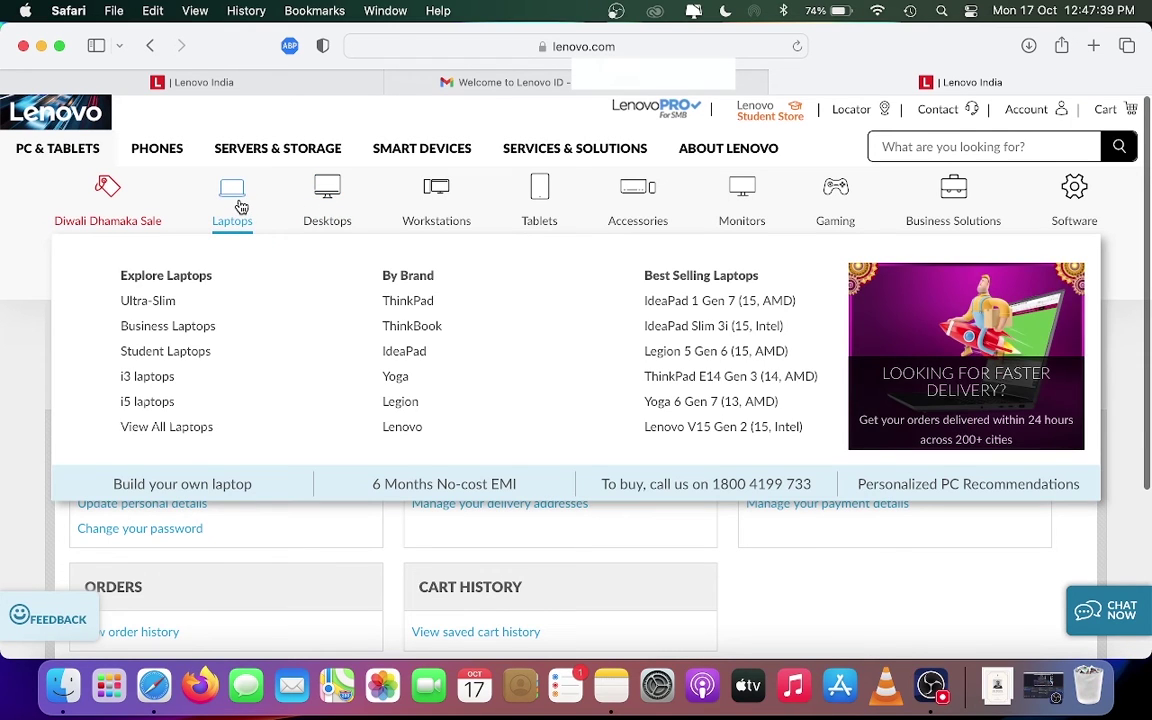
Step: Open the Laptops listing page and browse the featured models
{"action": "left_click", "coordinate": [241, 207]}
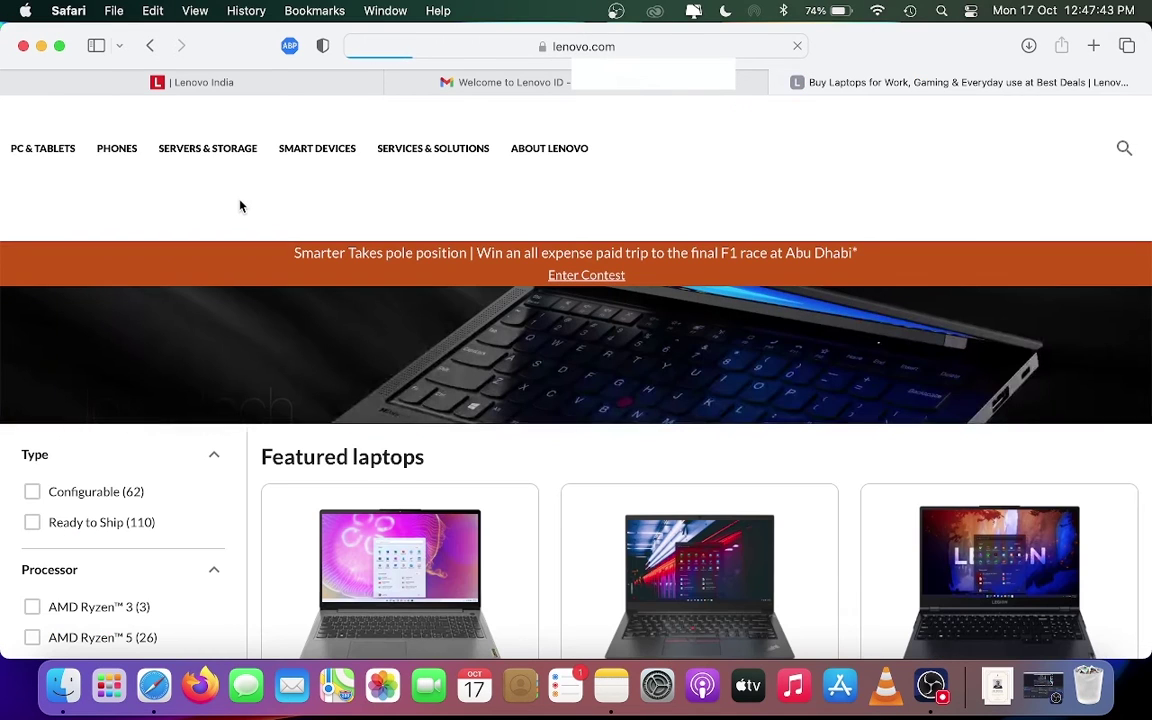
{"action": "scroll", "coordinate": [489, 386], "scroll_direction": "down", "scroll_amount": 5}
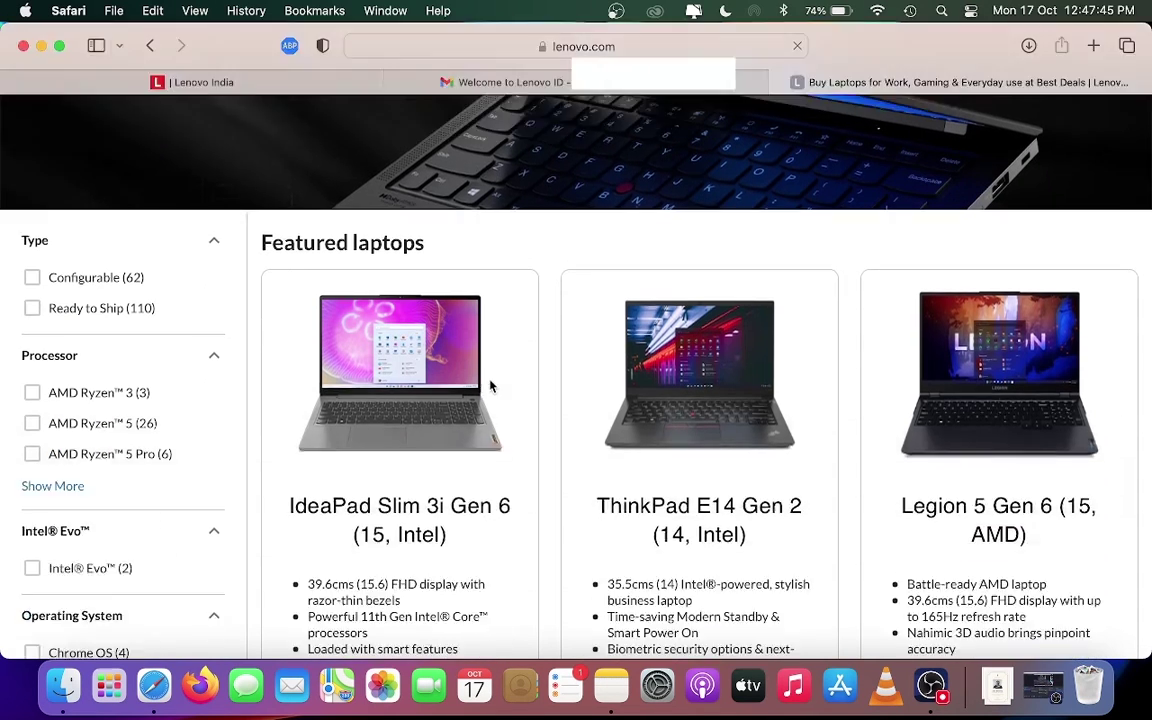
{"action": "scroll", "coordinate": [489, 386], "scroll_direction": "up", "scroll_amount": 5}
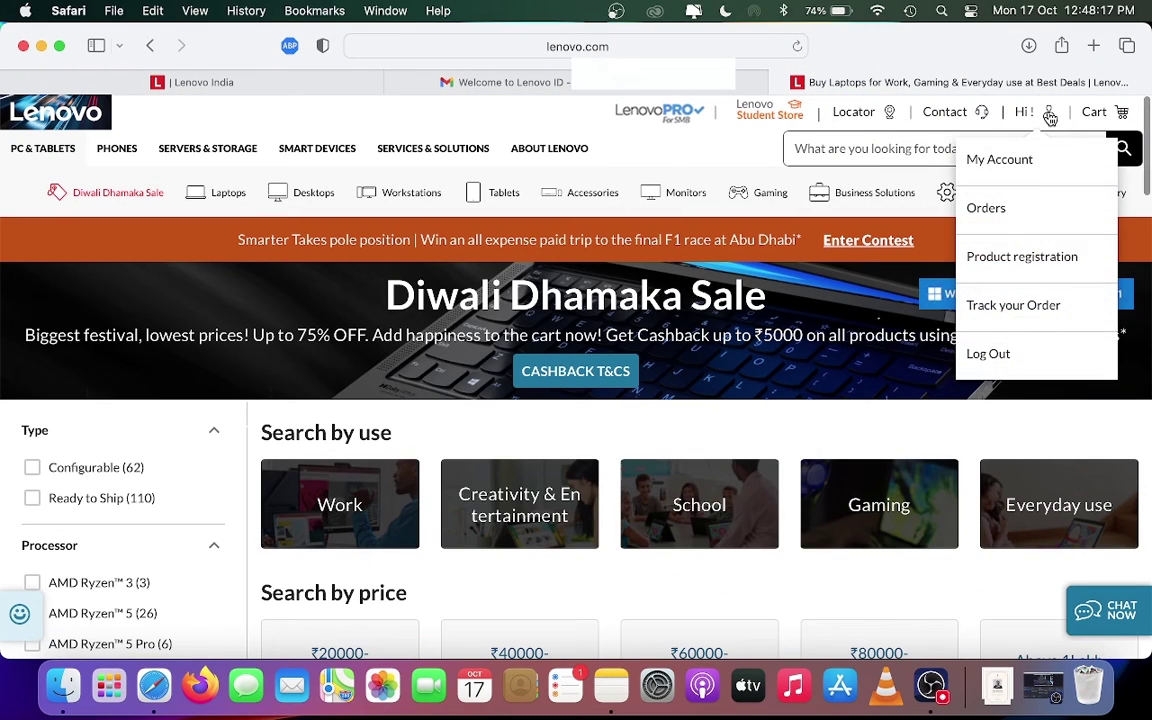
Step: Start Product registration for a single device registered for yourself or your organization
{"action": "left_click", "coordinate": [1013, 259]}
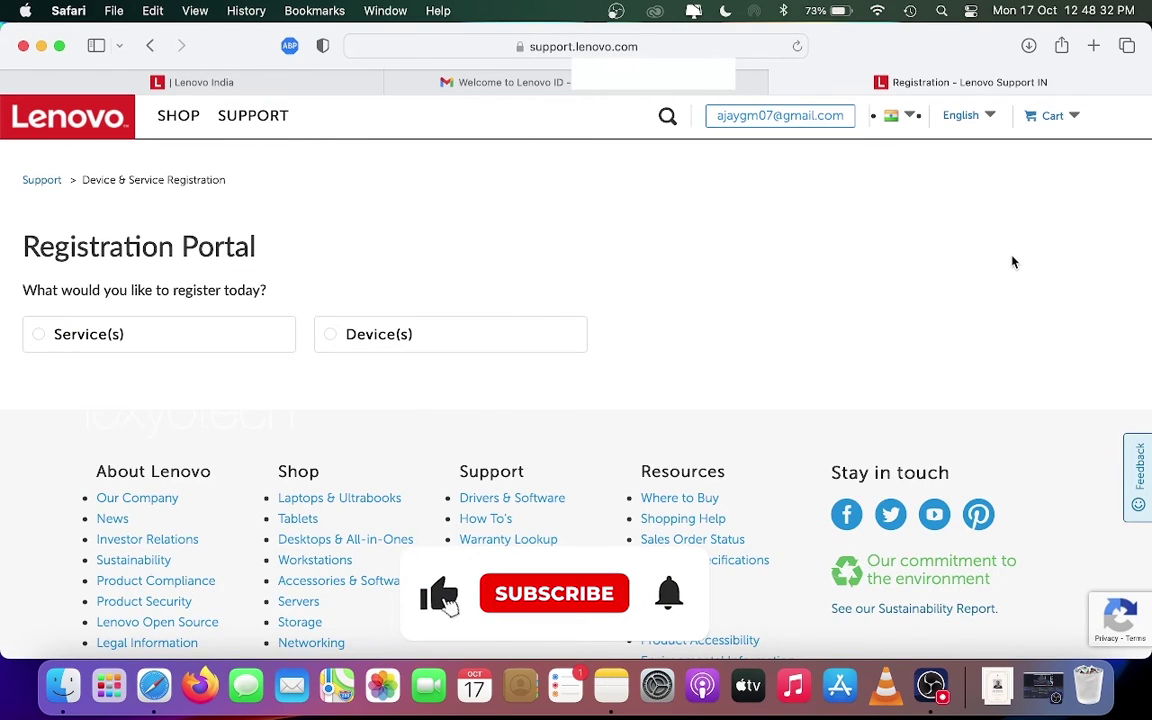
{"action": "left_click", "coordinate": [79, 332]}
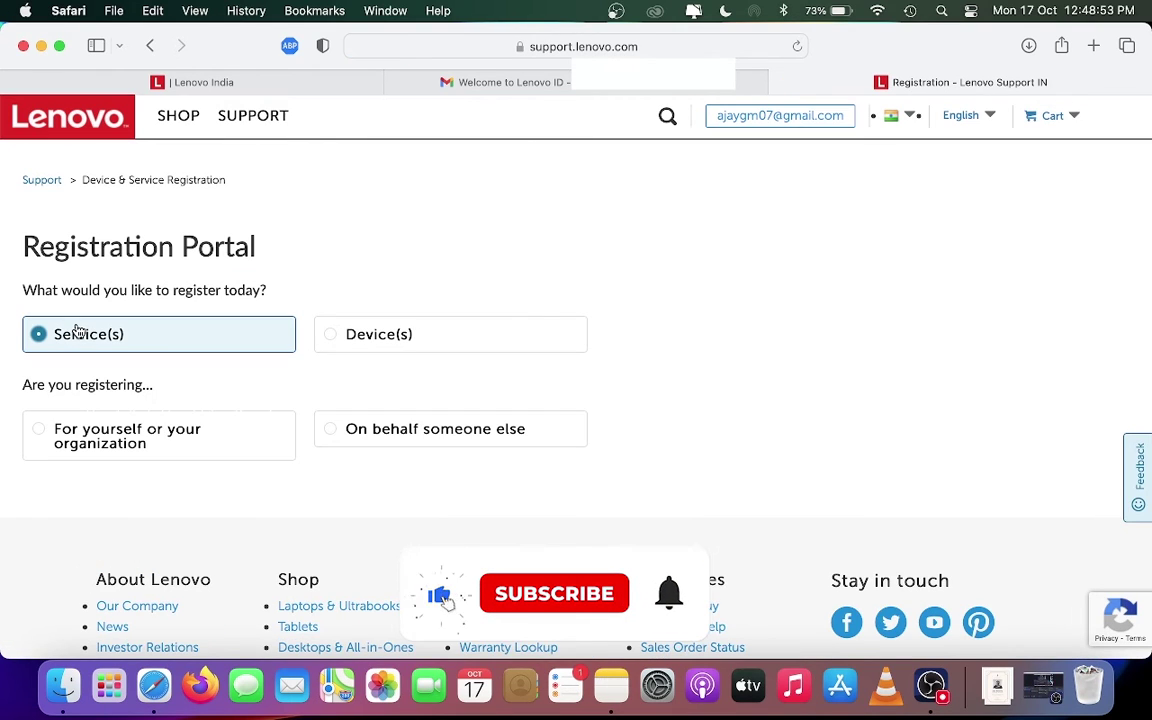
{"action": "left_click", "coordinate": [380, 345]}
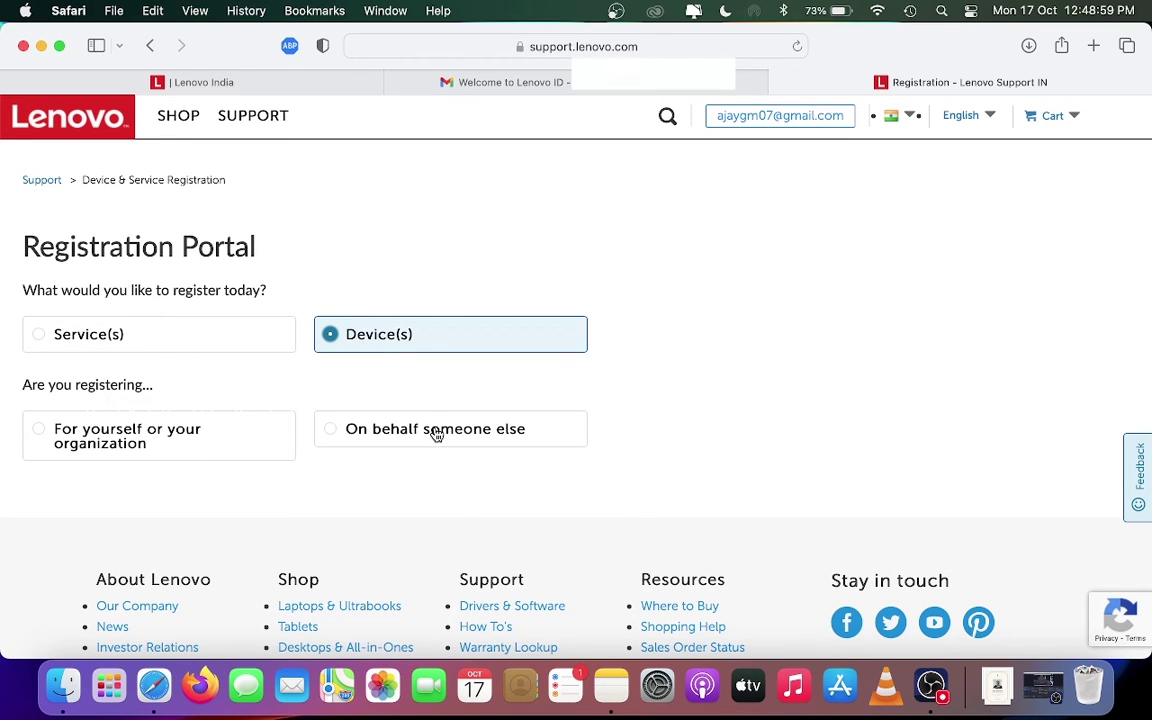
{"action": "left_click", "coordinate": [222, 435]}
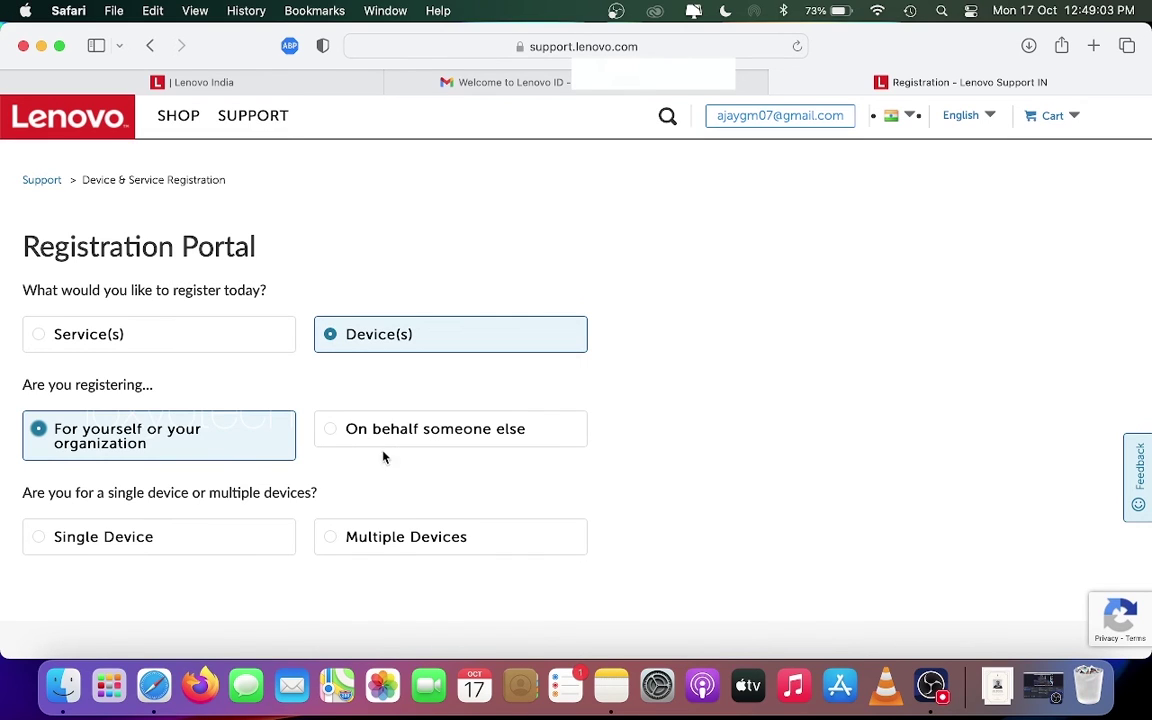
{"action": "scroll", "coordinate": [360, 455], "scroll_direction": "down", "scroll_amount": 1}
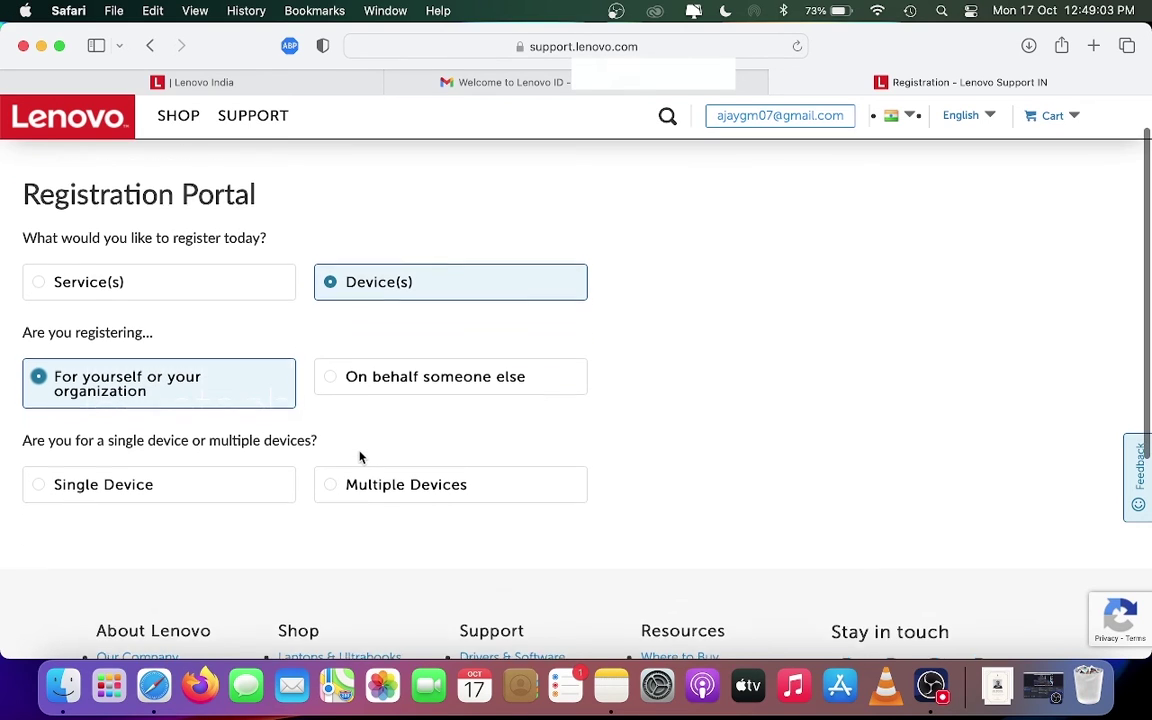
{"action": "left_click", "coordinate": [46, 481]}
{"action": "scroll", "coordinate": [101, 487], "scroll_direction": "down", "scroll_amount": 2}
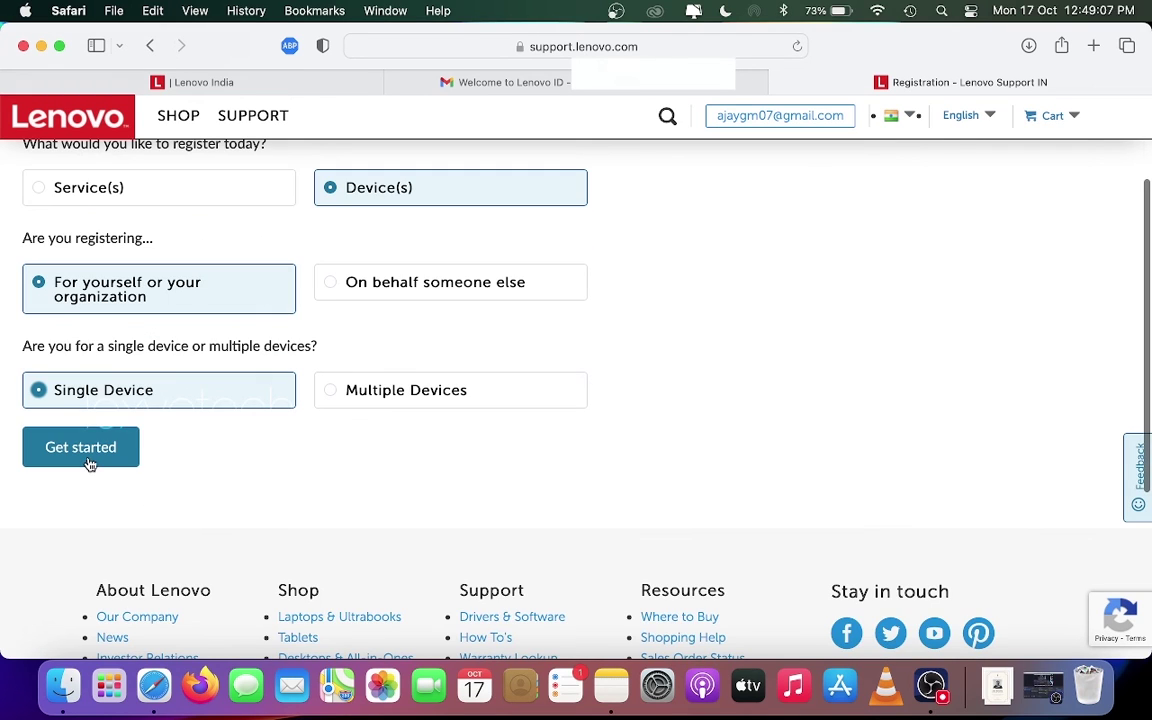
{"action": "left_click", "coordinate": [88, 455]}
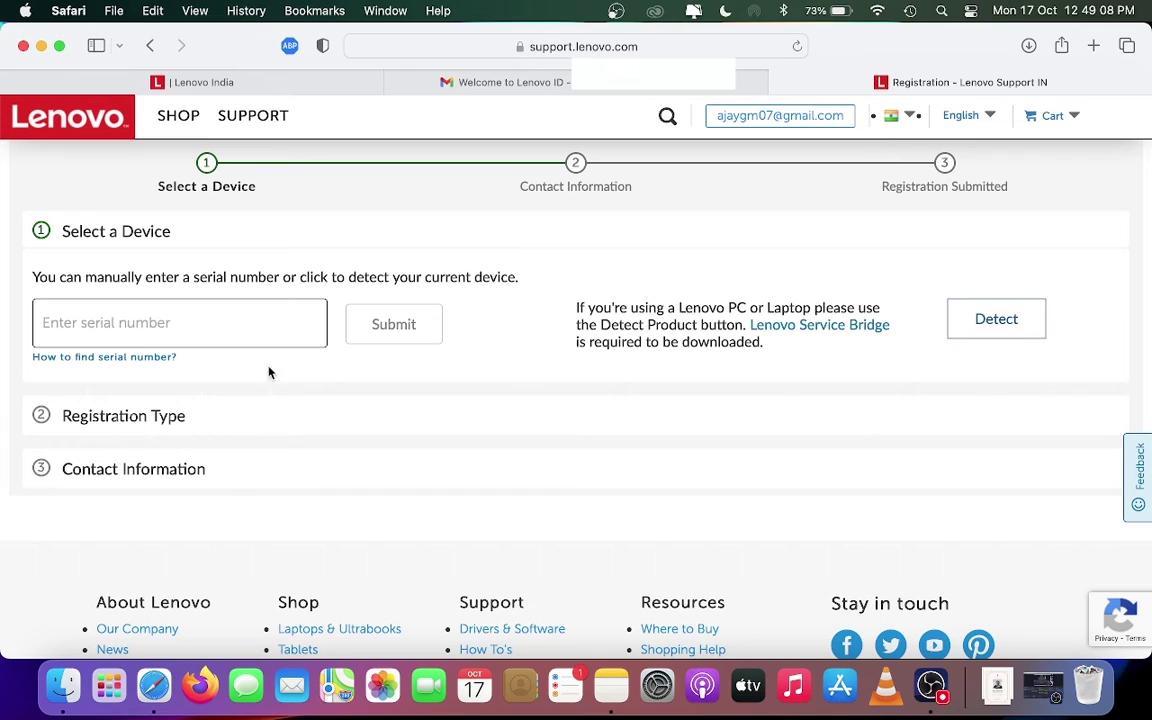
Step: Enter and submit the laptop's serial number to register the Legion 5-15IMH05
{"action": "left_click", "coordinate": [243, 329]}
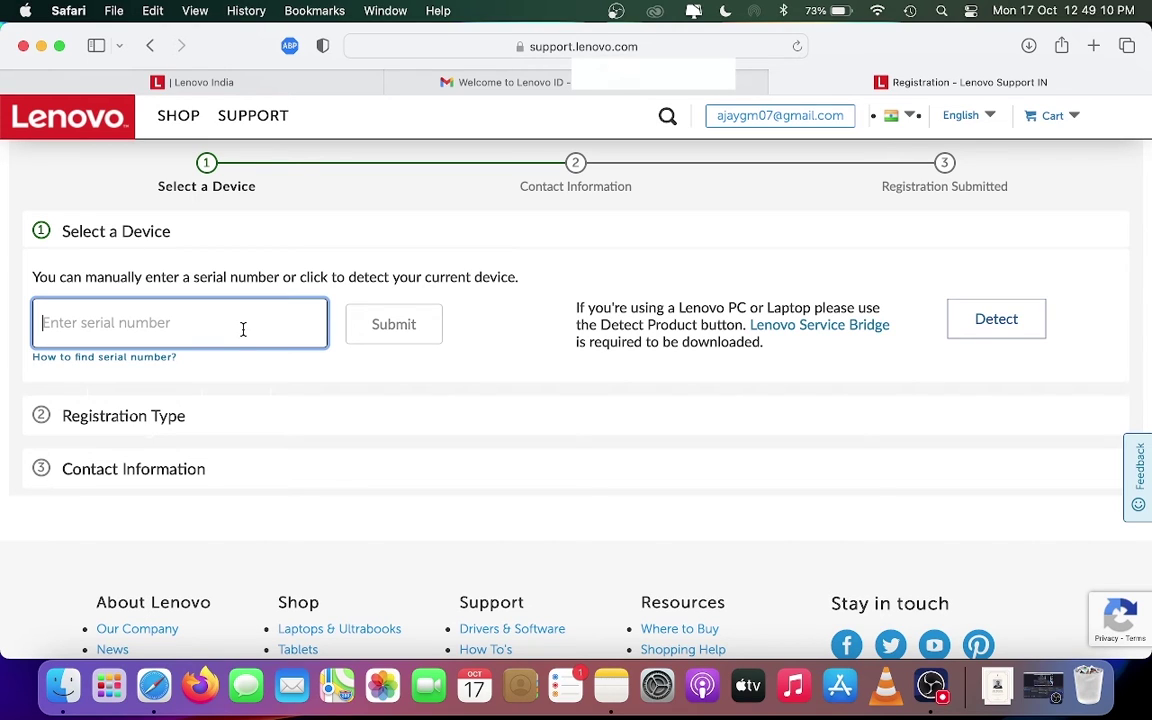
{"action": "type", "text": "P"}
{"action": "type", "text": "28"}
{"action": "type", "text": "W"}
{"action": "left_click", "coordinate": [417, 334]}
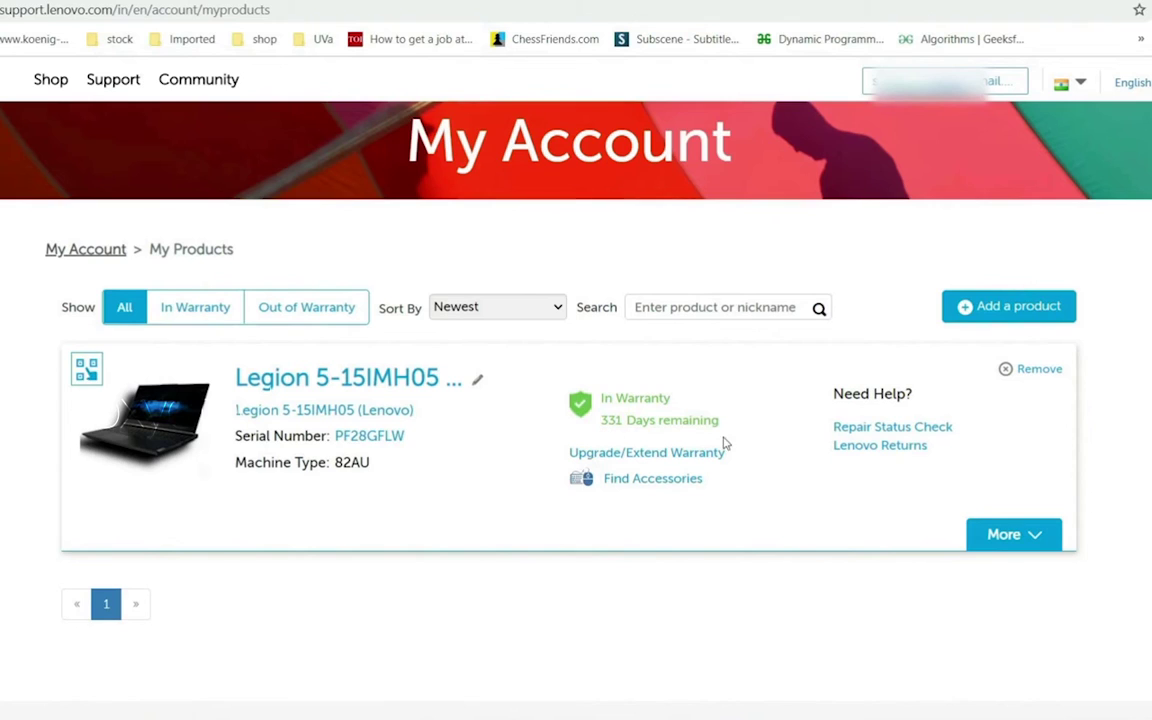
Step: Open Upgrade/Extend Warranty for the Legion 5 and scroll to the Premium Care extensions
{"action": "left_click", "coordinate": [654, 456]}
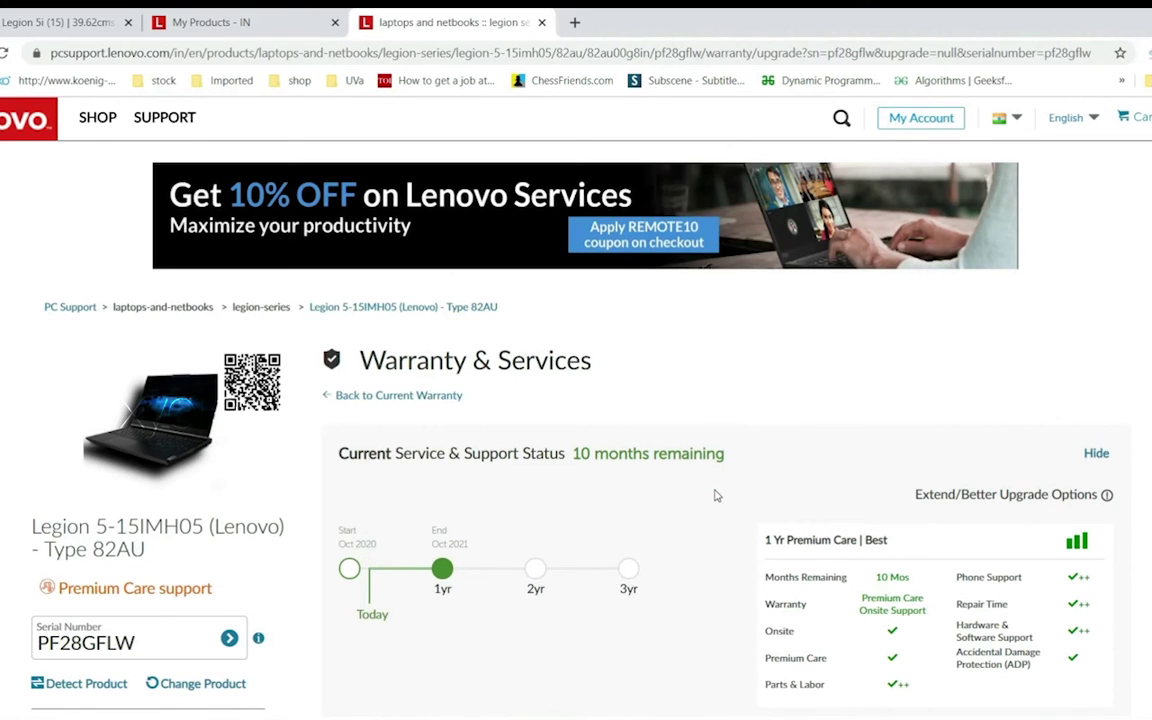
{"action": "scroll", "coordinate": [715, 495], "scroll_direction": "down", "scroll_amount": 1}
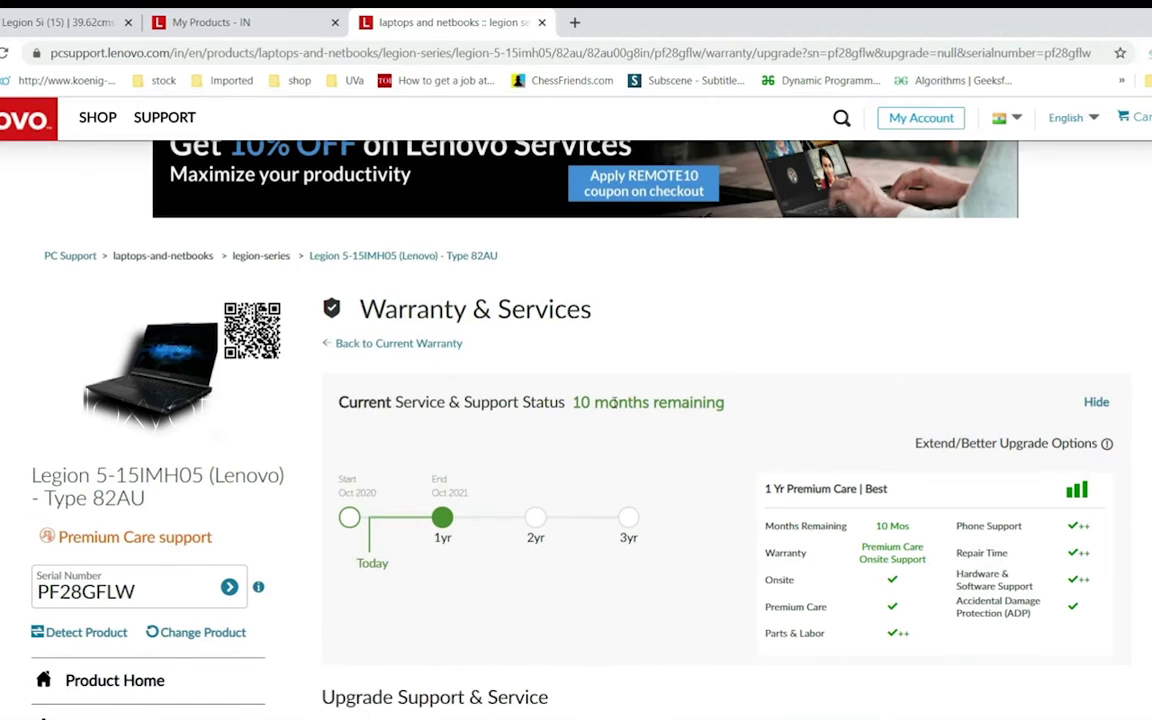
{"action": "scroll", "coordinate": [680, 610], "scroll_direction": "down", "scroll_amount": 4}
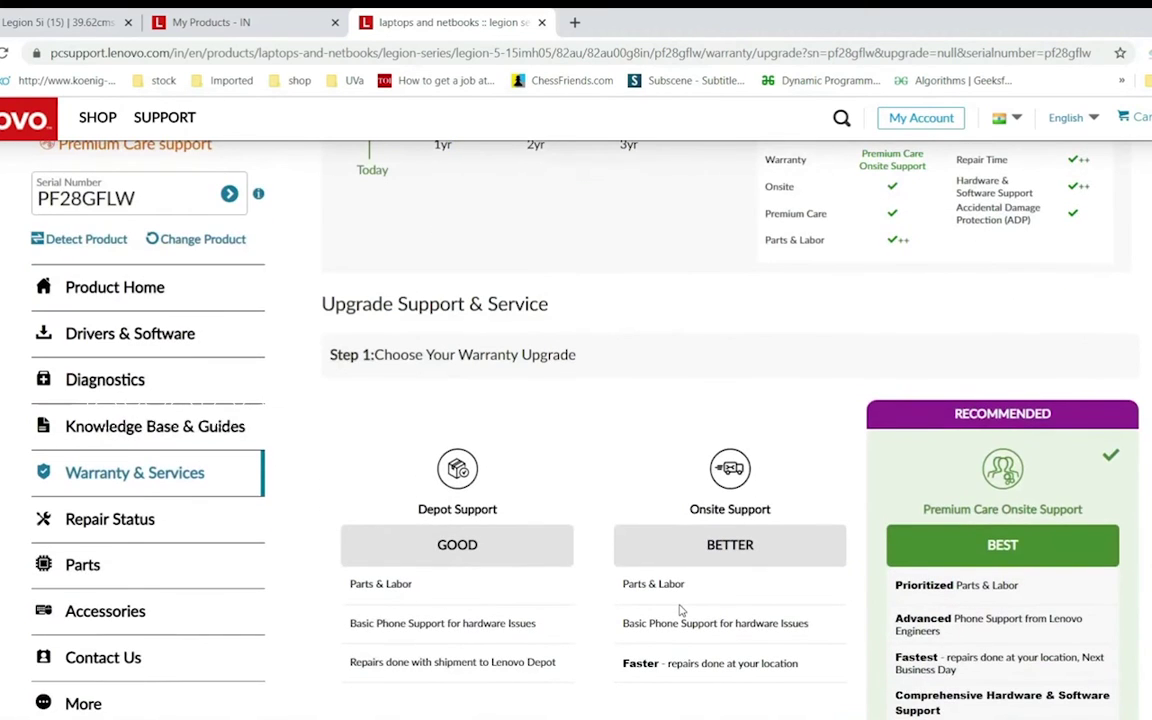
{"action": "scroll", "coordinate": [680, 609], "scroll_direction": "down", "scroll_amount": 1}
{"action": "scroll", "coordinate": [680, 605], "scroll_direction": "up", "scroll_amount": 1}
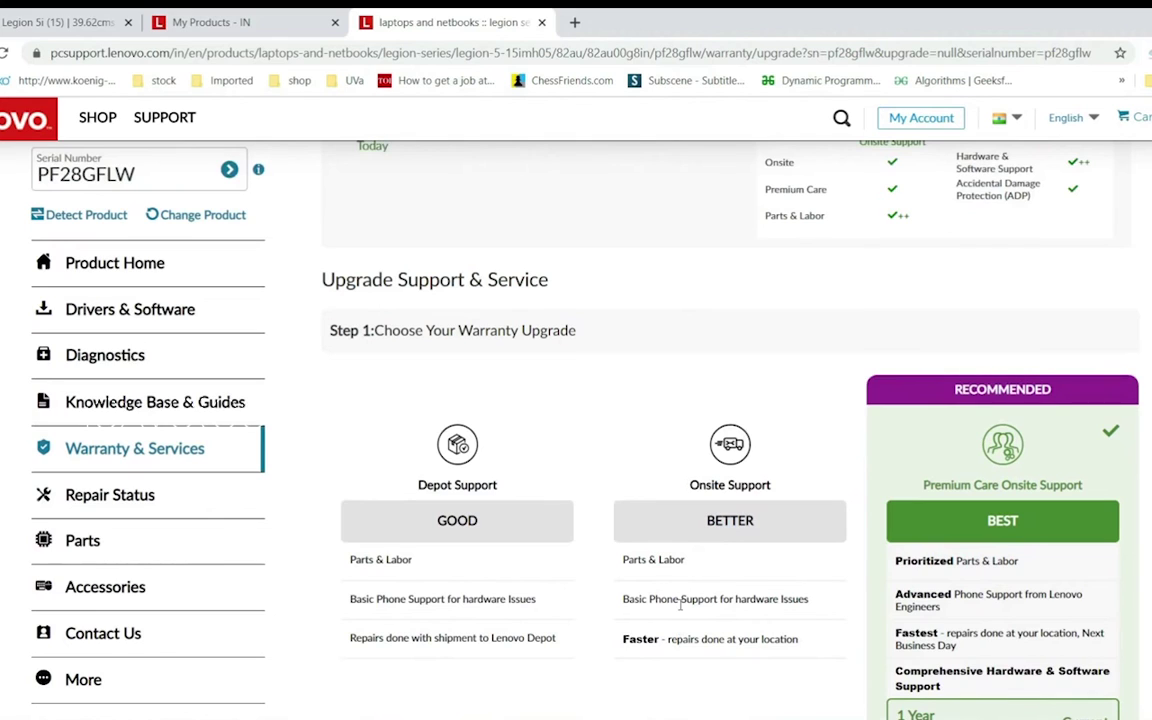
{"action": "scroll", "coordinate": [680, 604], "scroll_direction": "down", "scroll_amount": 5}
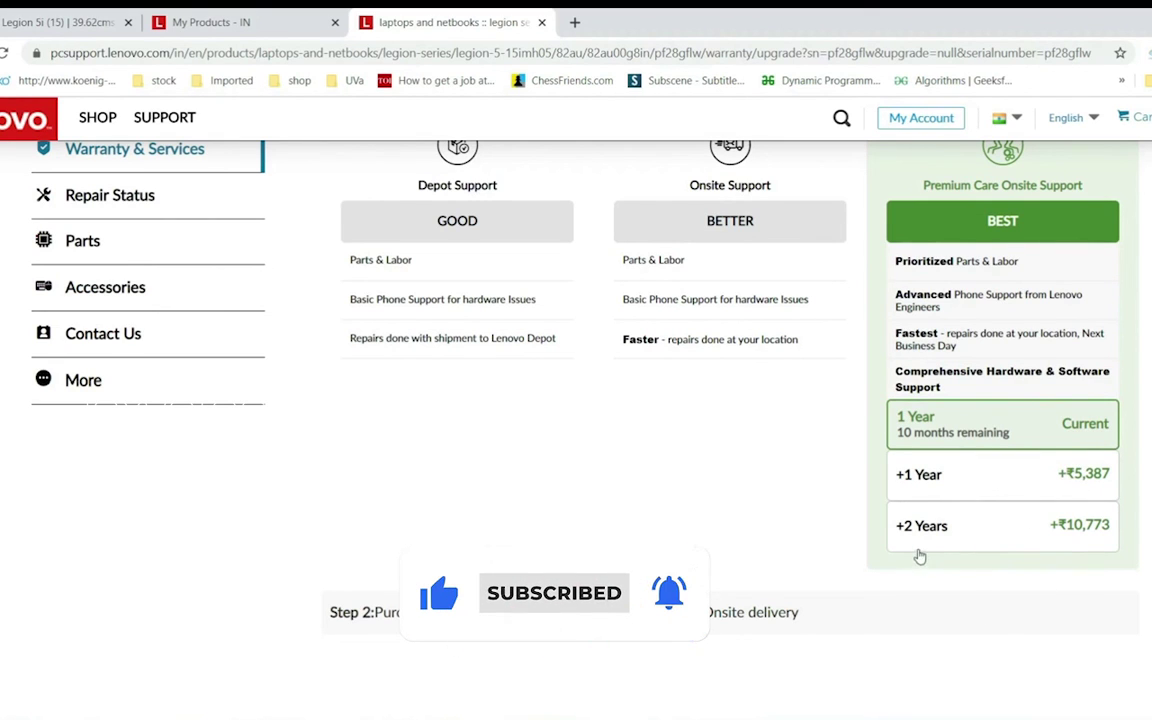
Step: Choose the +2 Years Premium Care Onsite extension, making coverage 3 years
{"action": "left_click", "coordinate": [1106, 547]}
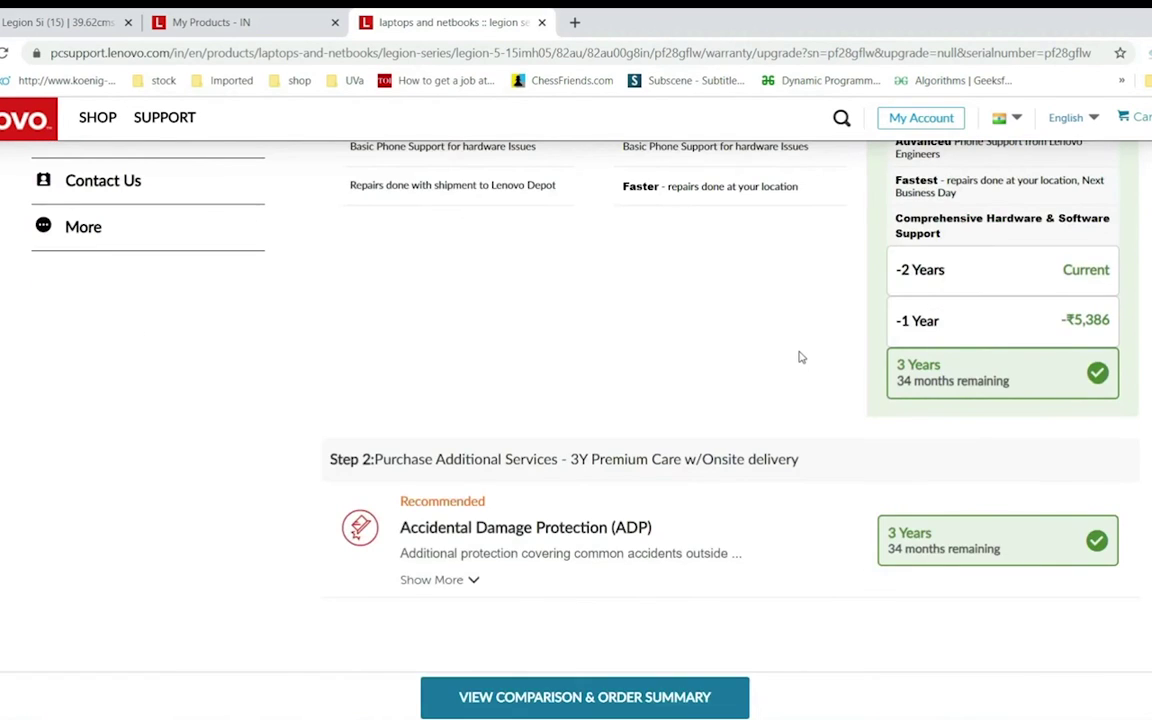